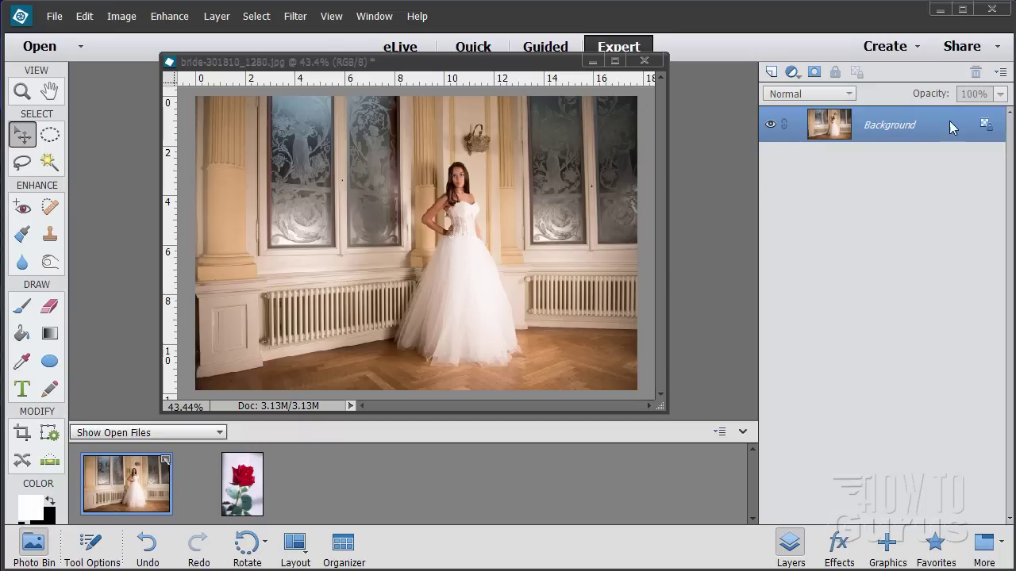
- Duplicate the Background layer of the bride photo and hide the original
left_click(878, 142)
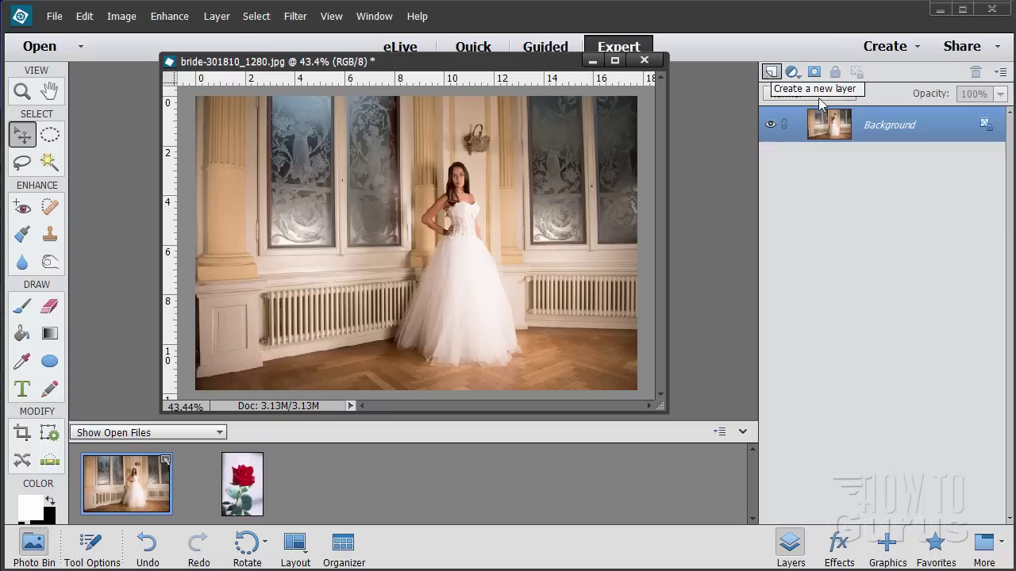
left_click_drag(791, 109, 771, 73)
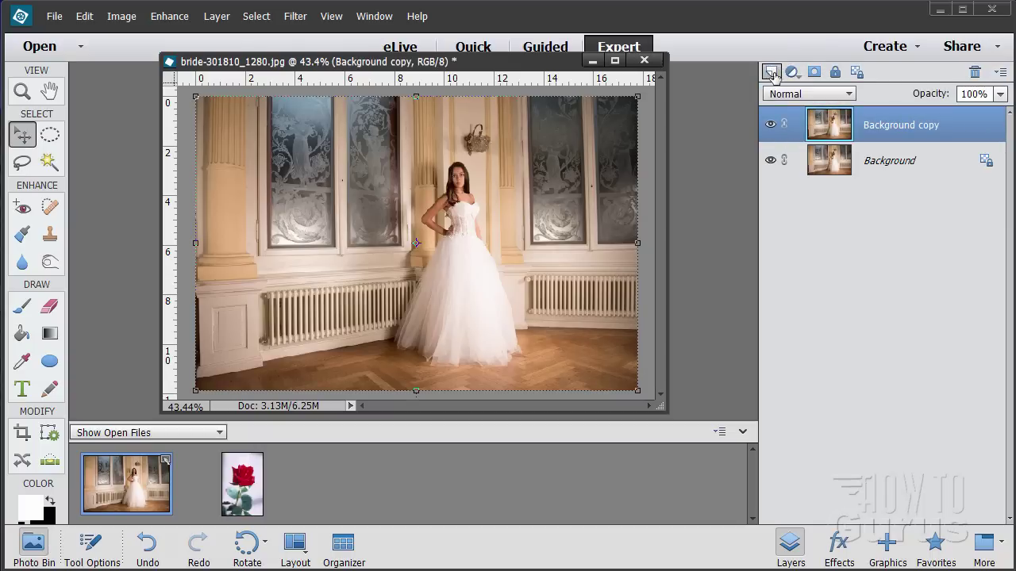
left_click(770, 160)
- Place a horizontal and a vertical guide snapped to the centre of the photo
left_click(330, 16)
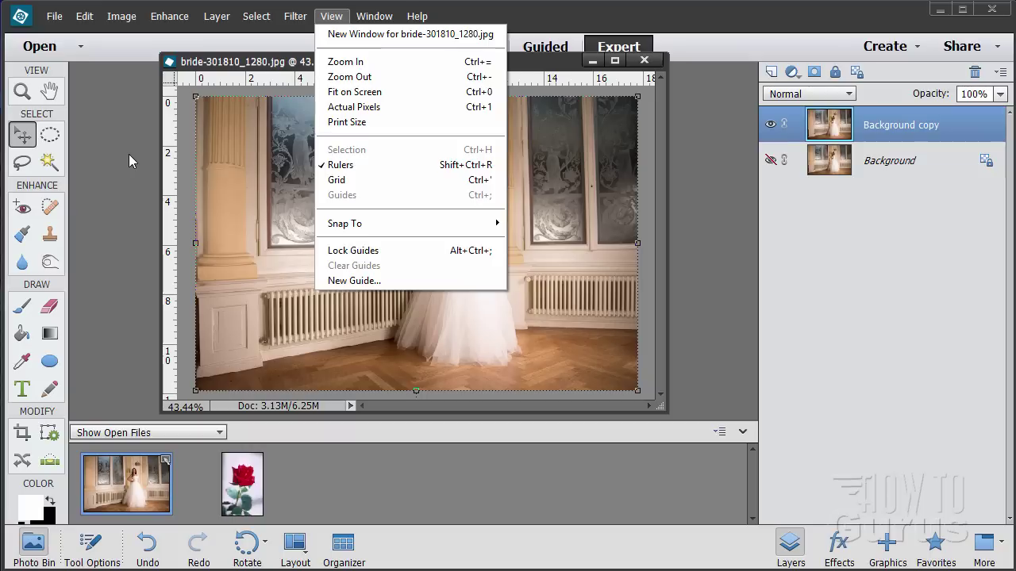
mouse_move(397, 222)
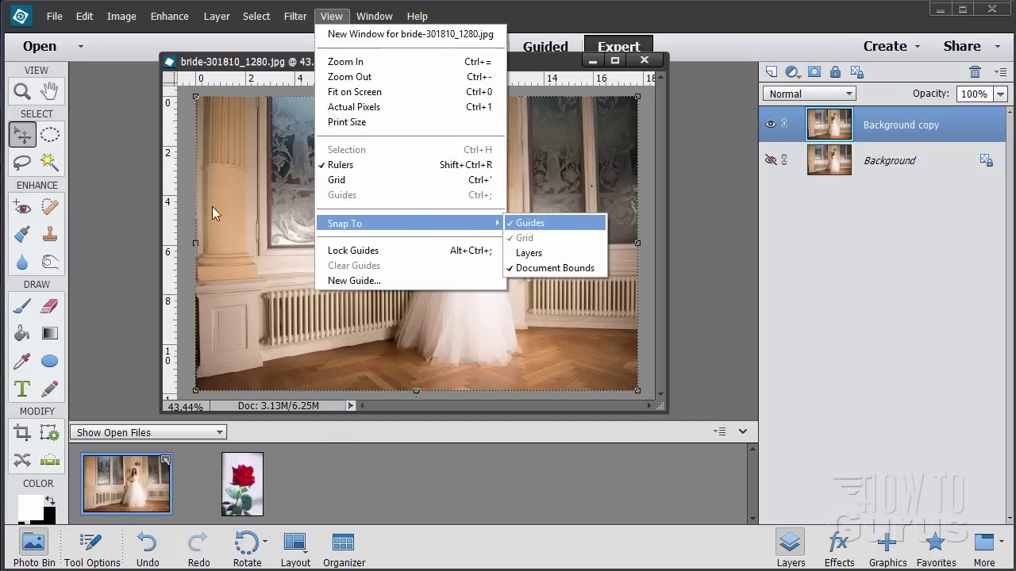
key("Return")
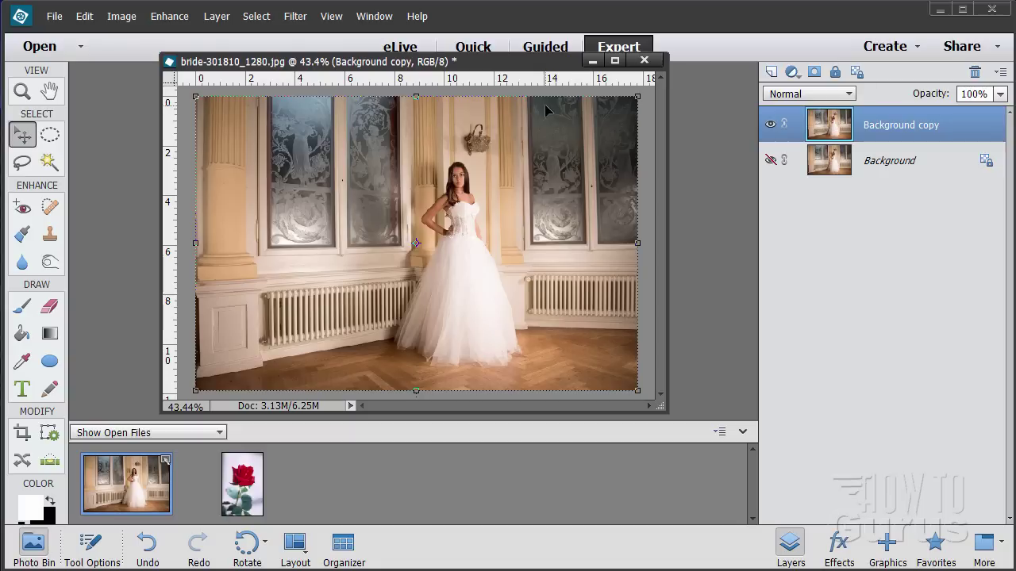
left_click_drag(465, 79, 501, 239)
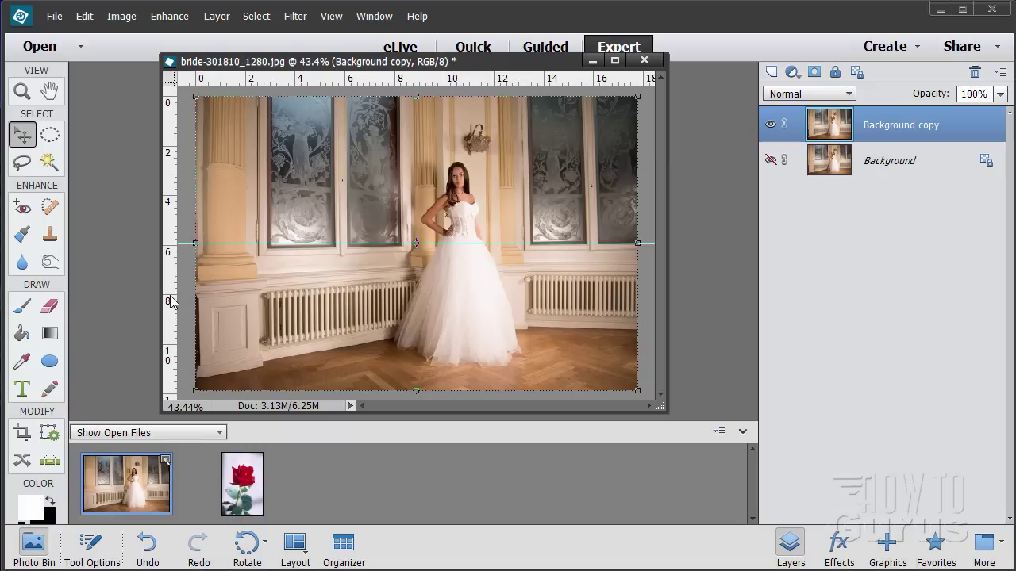
left_click_drag(171, 300, 416, 312)
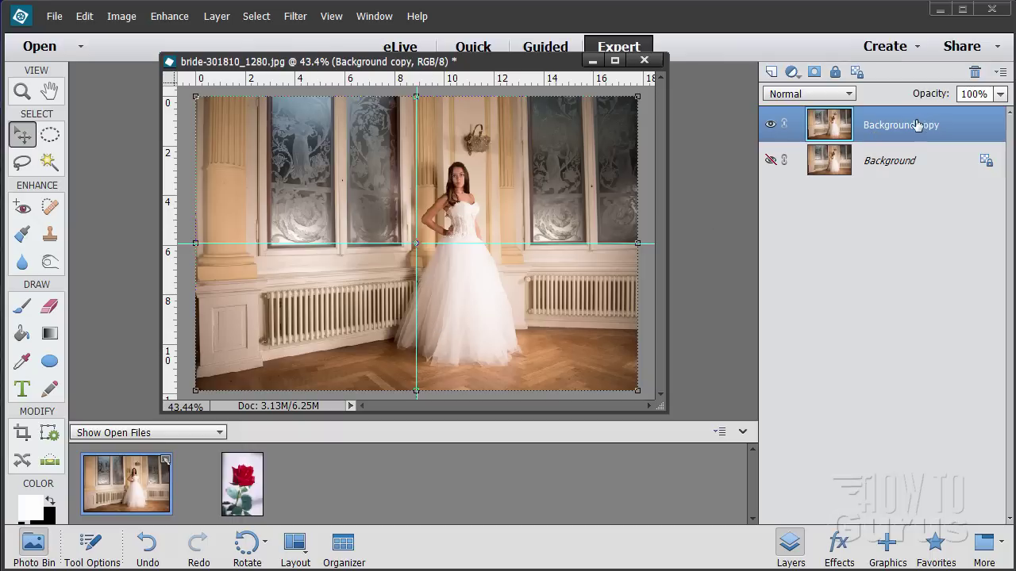
- Add a layer mask to Background copy and draw an elliptical selection, feathered 25 px, about 13 by 9 in, centred on the guides
left_click(815, 73)
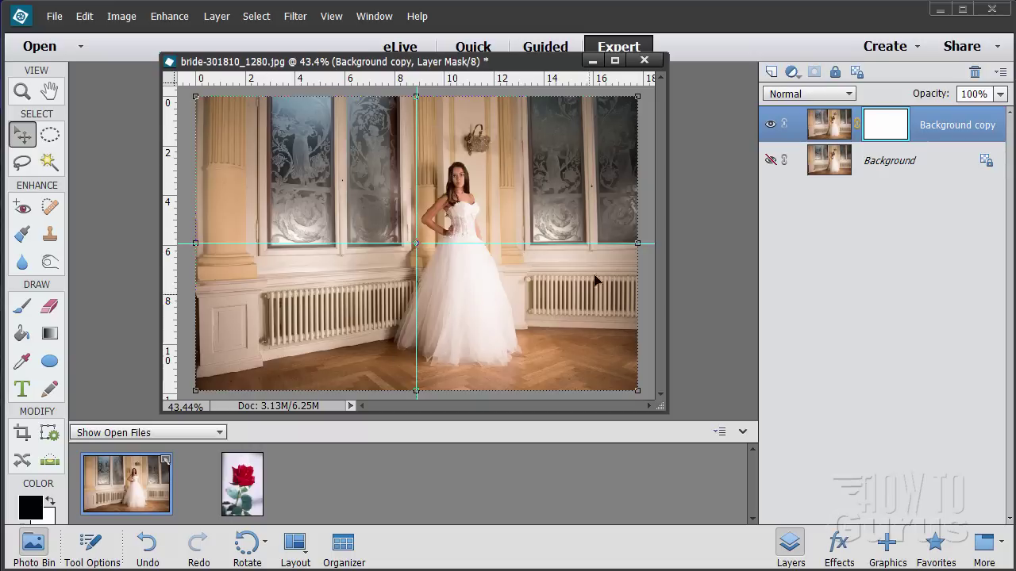
key("ctrl+z")
left_click(50, 136)
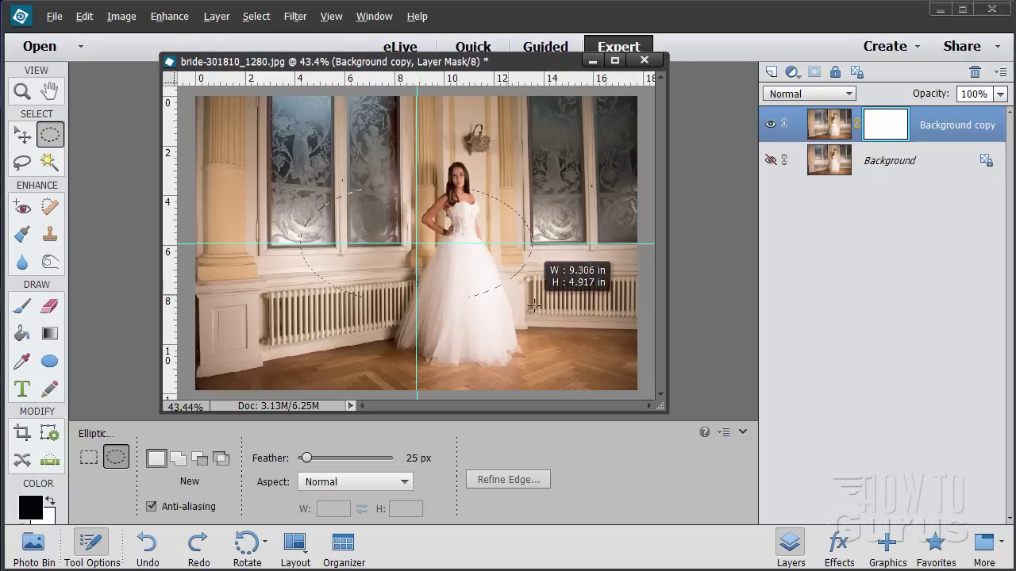
left_click_drag(535, 305, 578, 351)
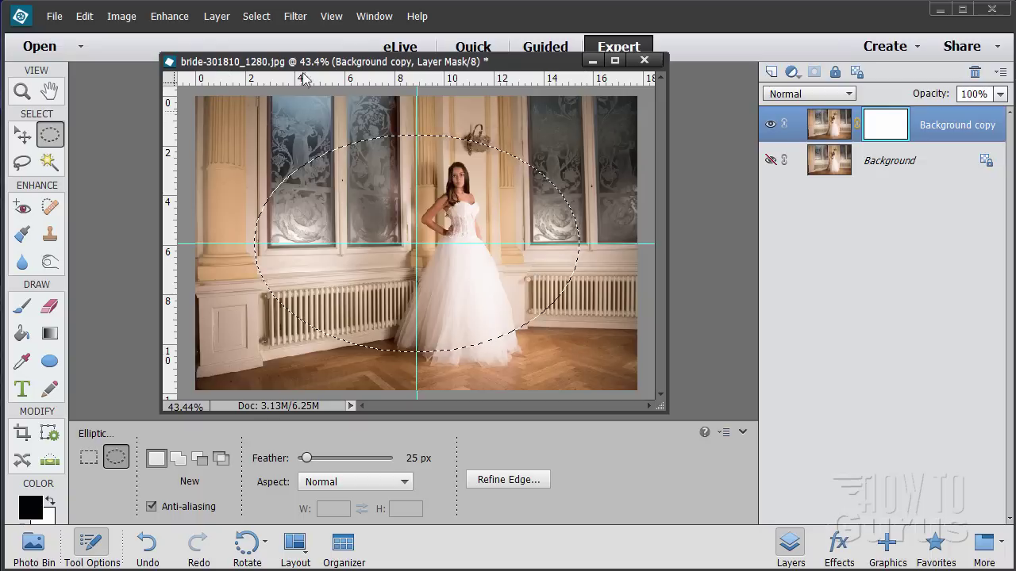
- Fill the mask with black everywhere outside the ellipse and deselect
left_click(256, 16)
left_click(271, 80)
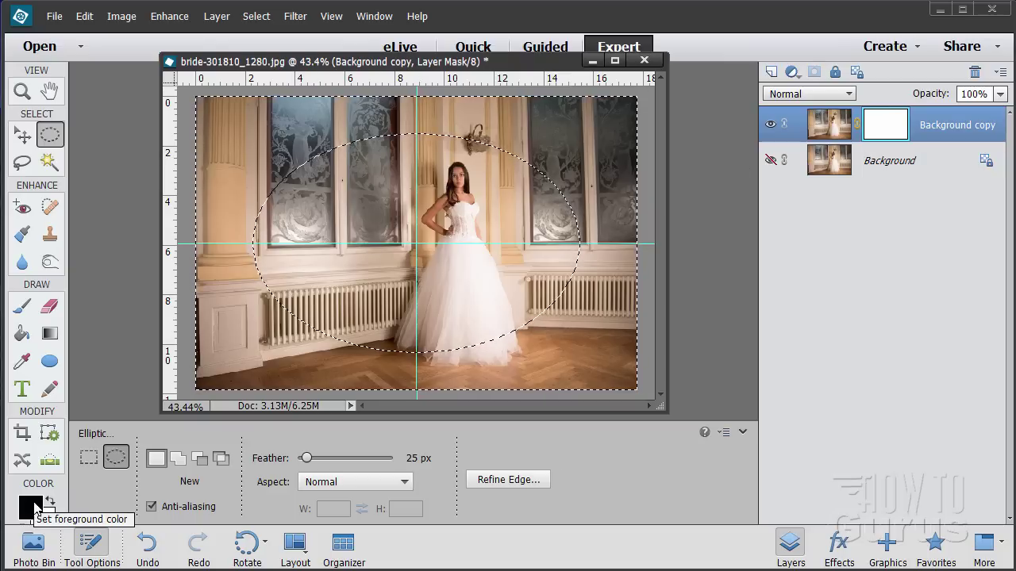
left_click(22, 334)
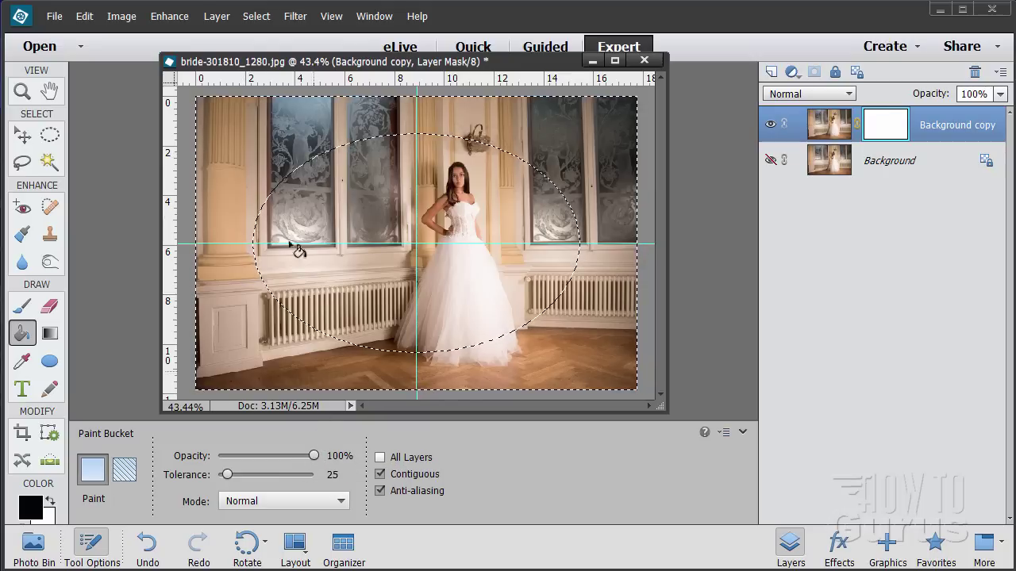
left_click(243, 129)
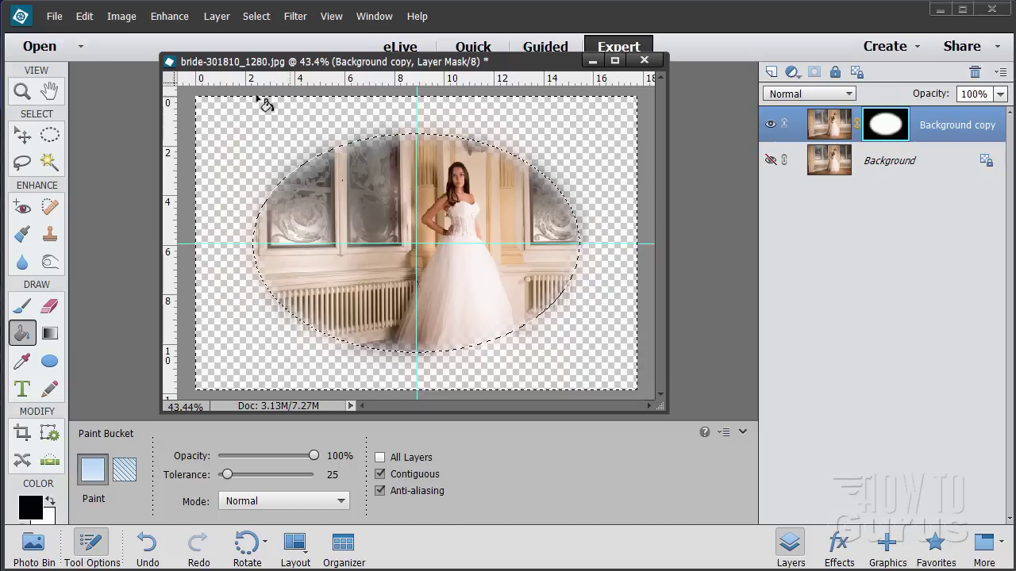
left_click(258, 17)
left_click(272, 46)
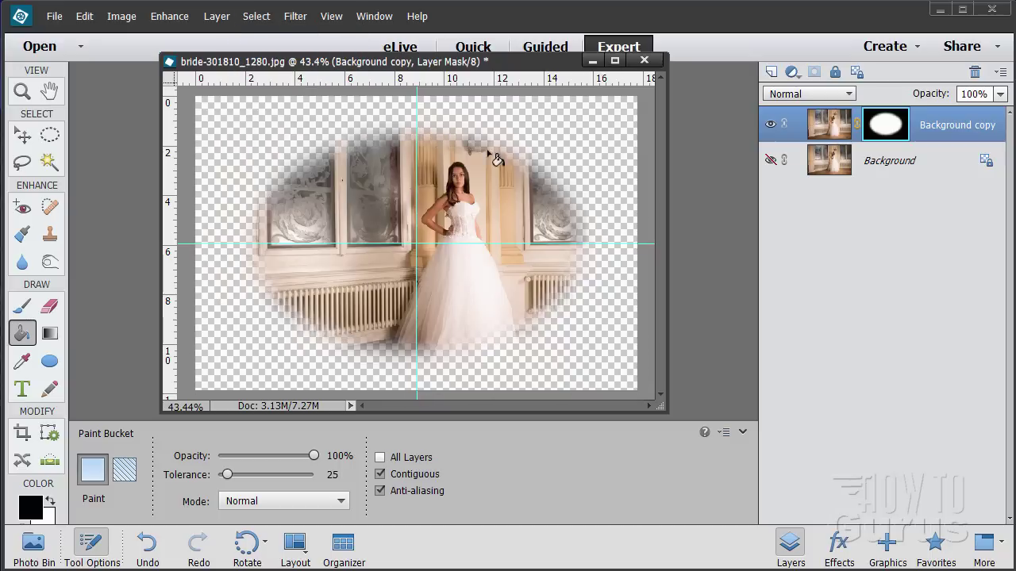
left_click(25, 134)
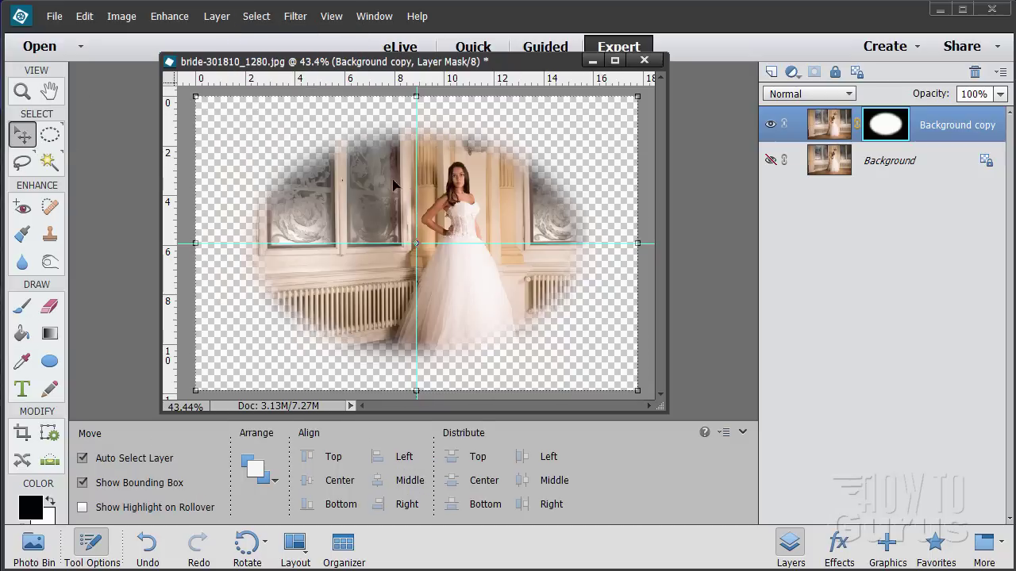
- Add a new layer directly above Background and fill it with white
left_click(922, 168)
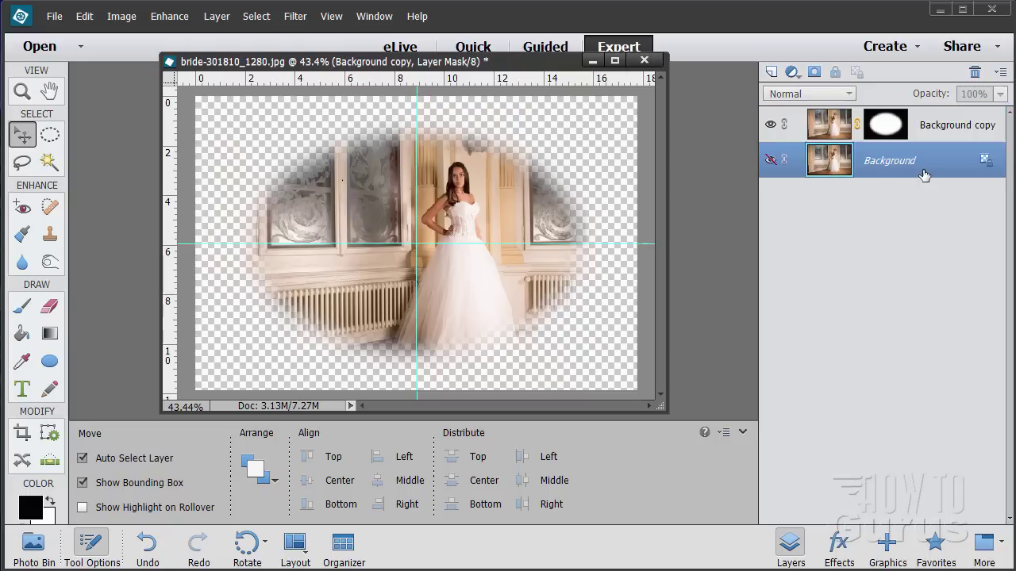
left_click(770, 71)
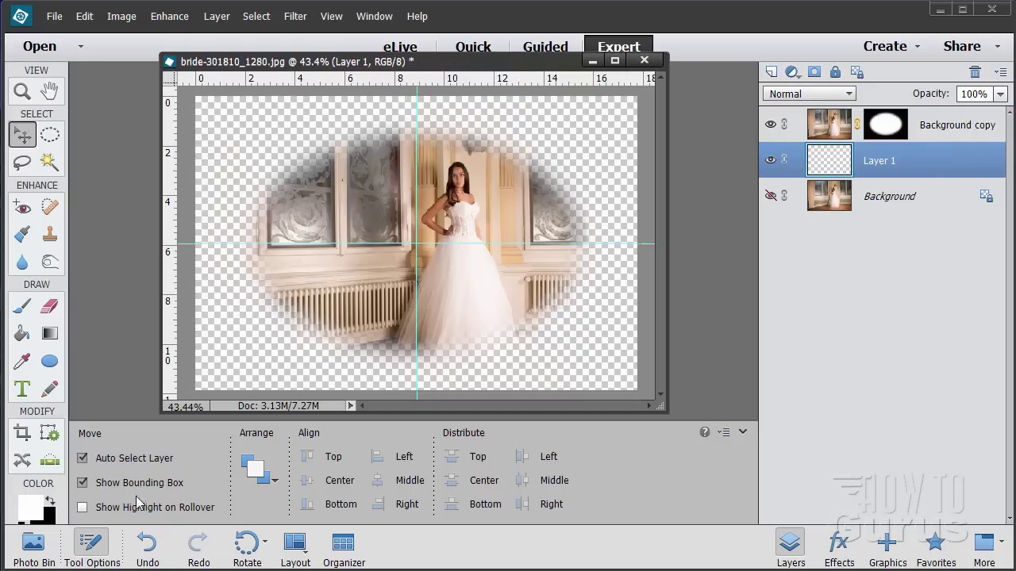
left_click(50, 500)
left_click(52, 503)
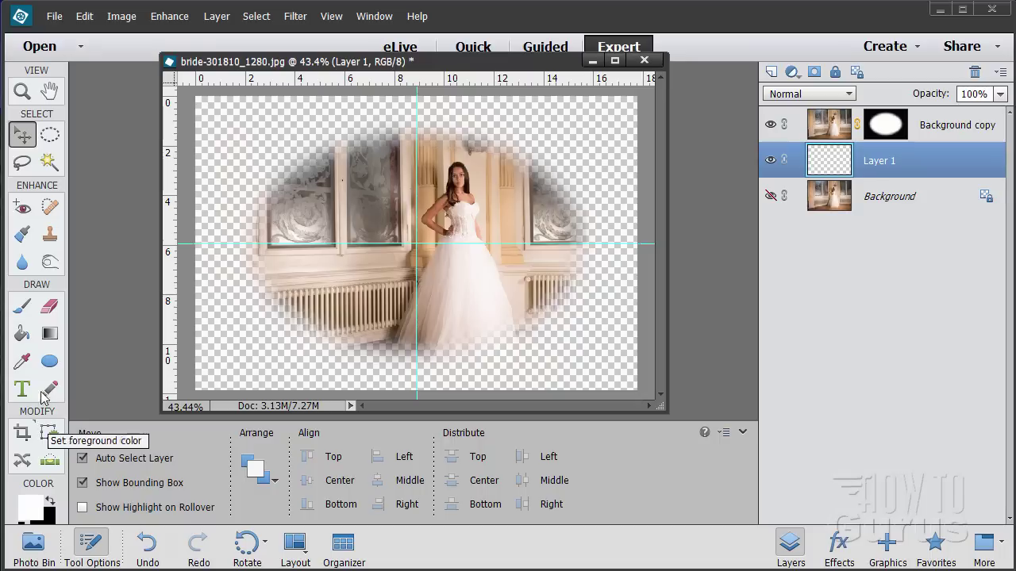
left_click(22, 334)
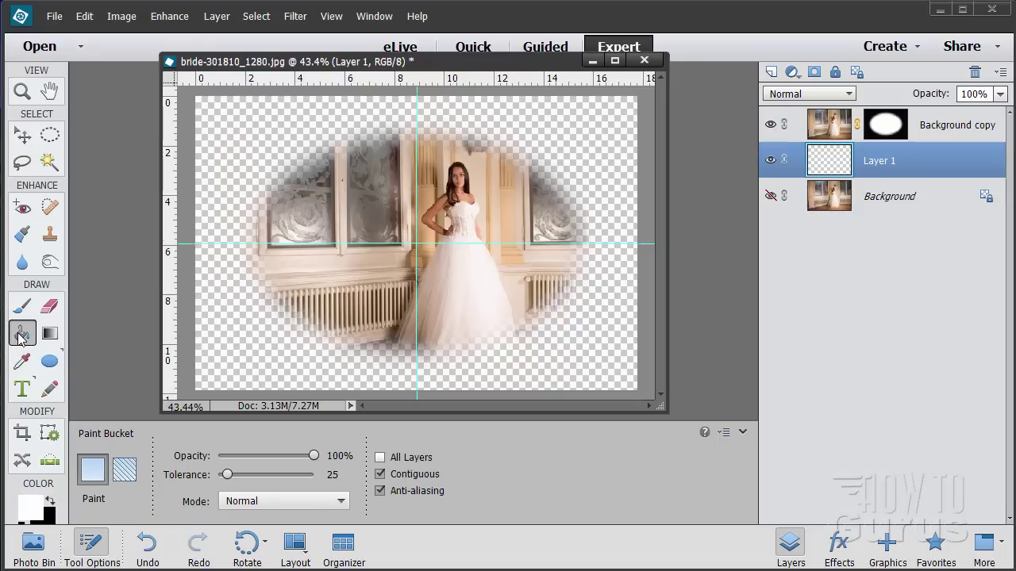
left_click(216, 358)
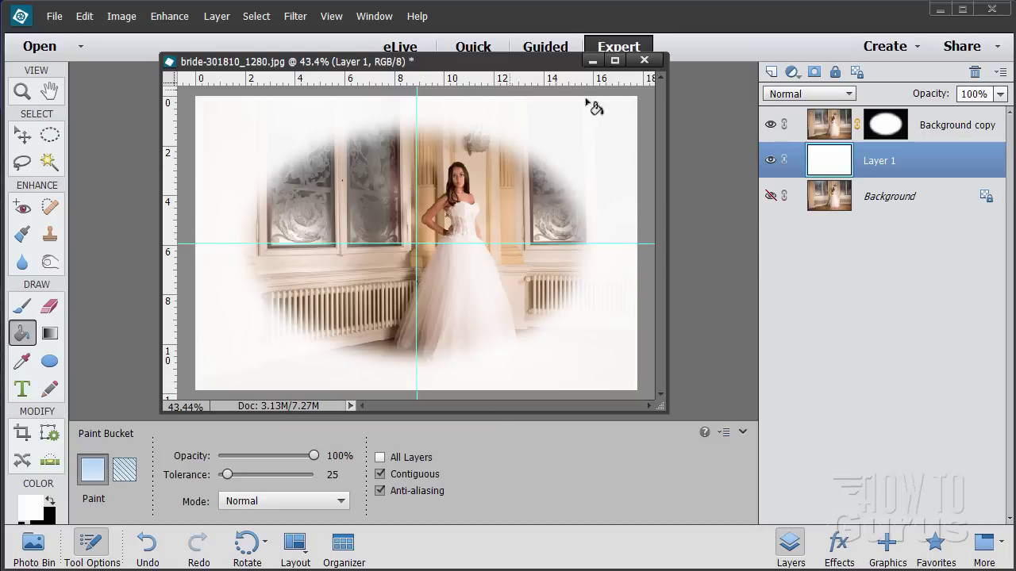
left_click(21, 136)
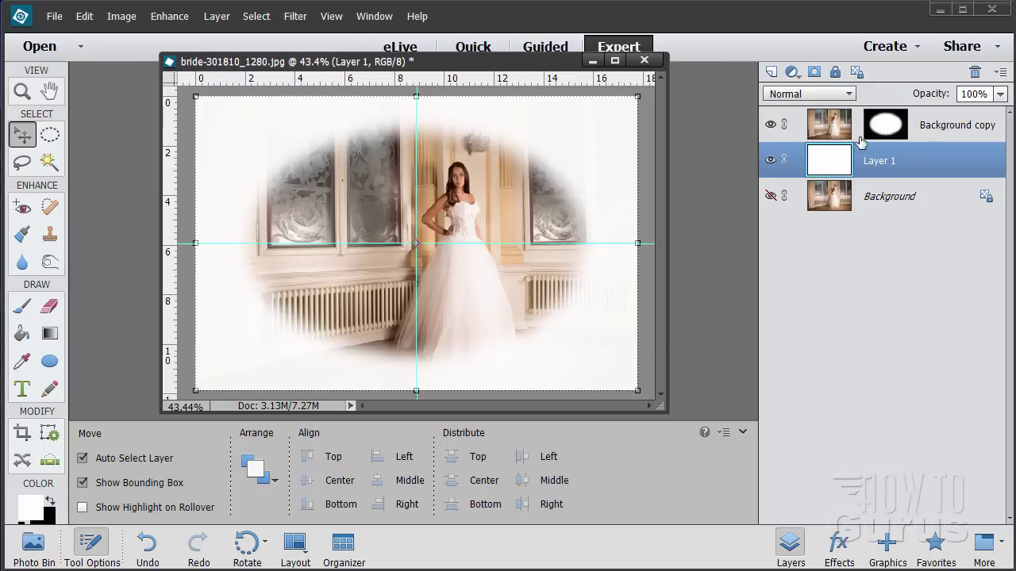
- Unlink the mask of Background copy and shift only the photo about 1.6 in left so the bride stands at the vertical guide
left_click(829, 132)
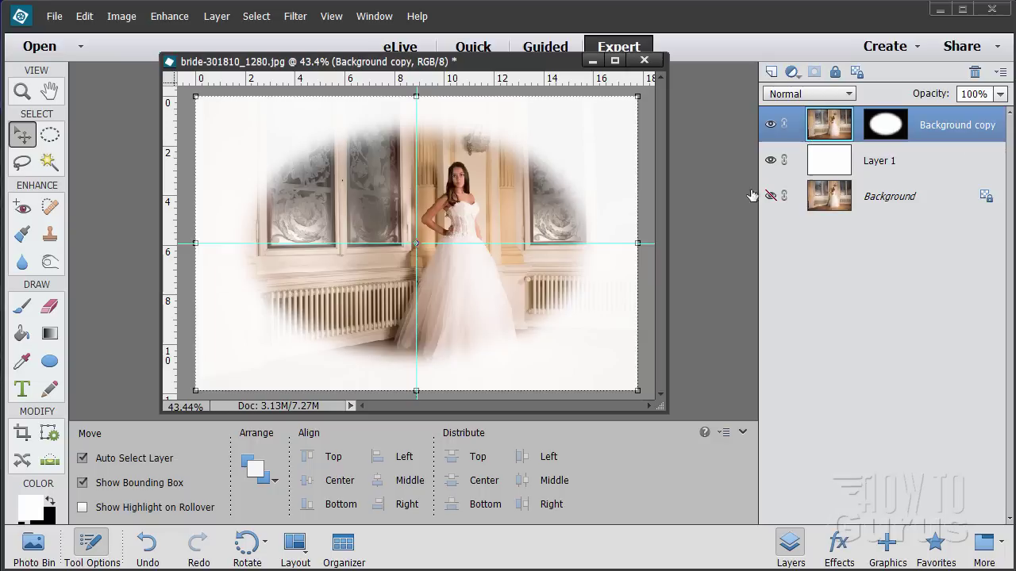
left_click_drag(474, 287, 435, 284)
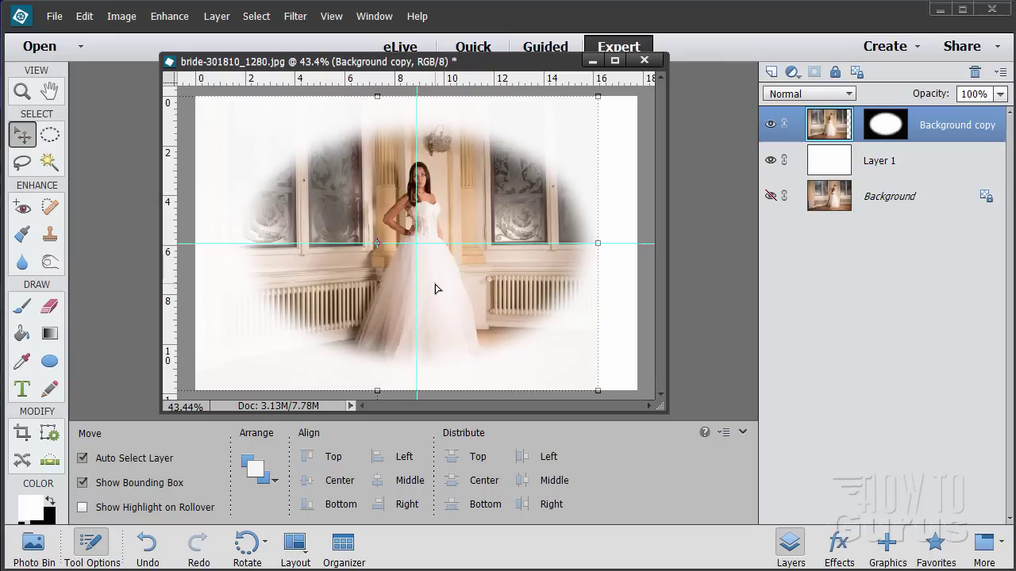
left_click(941, 204)
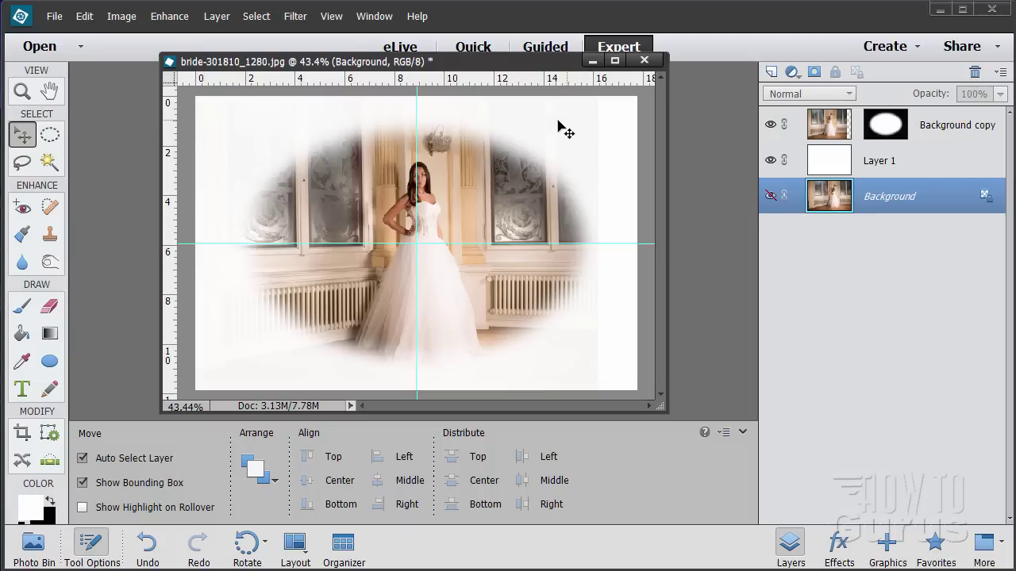
- Add a new layer above Background copy and fill it with white
left_click(946, 133)
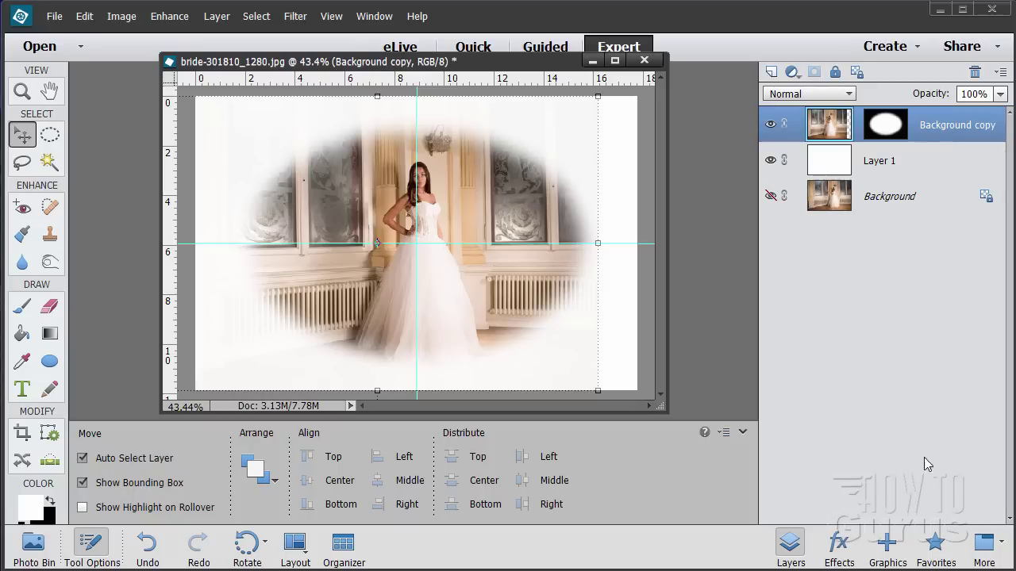
left_click(770, 71)
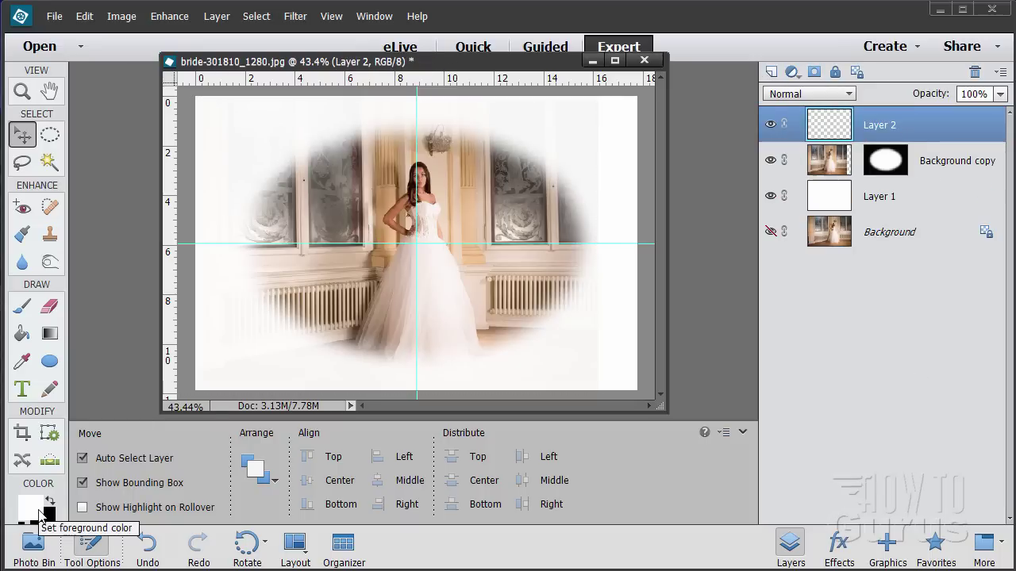
left_click(22, 333)
left_click(302, 362)
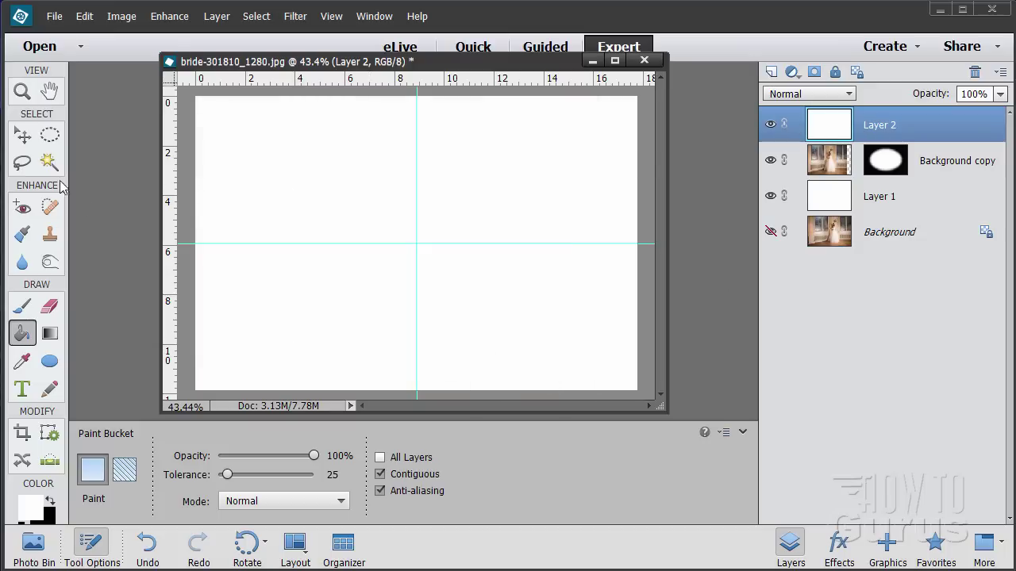
left_click(31, 139)
- Restore the last selection, invert it to the ellipse, delete the white inside it on Layer 2, and deselect
left_click(255, 16)
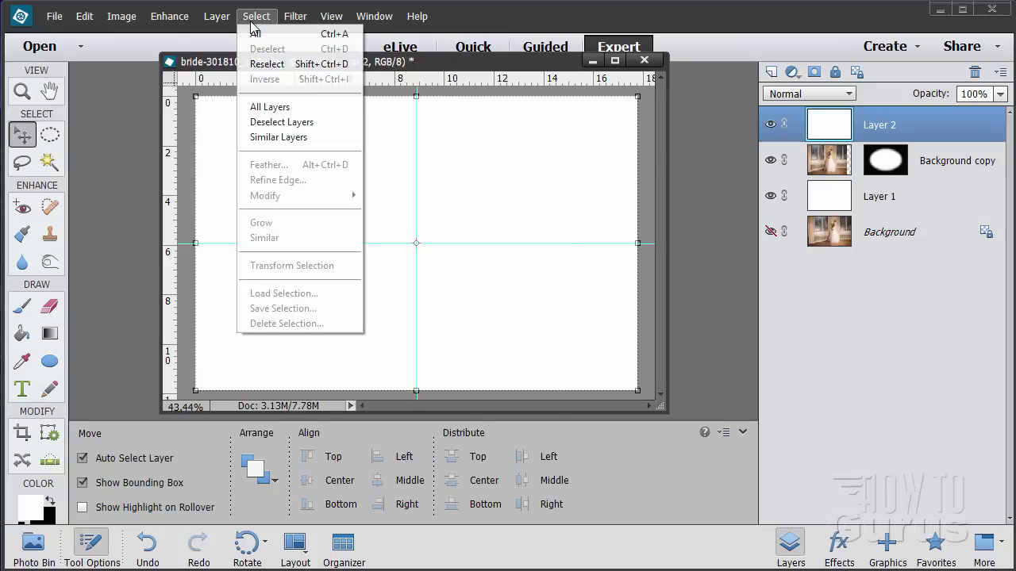
left_click(265, 62)
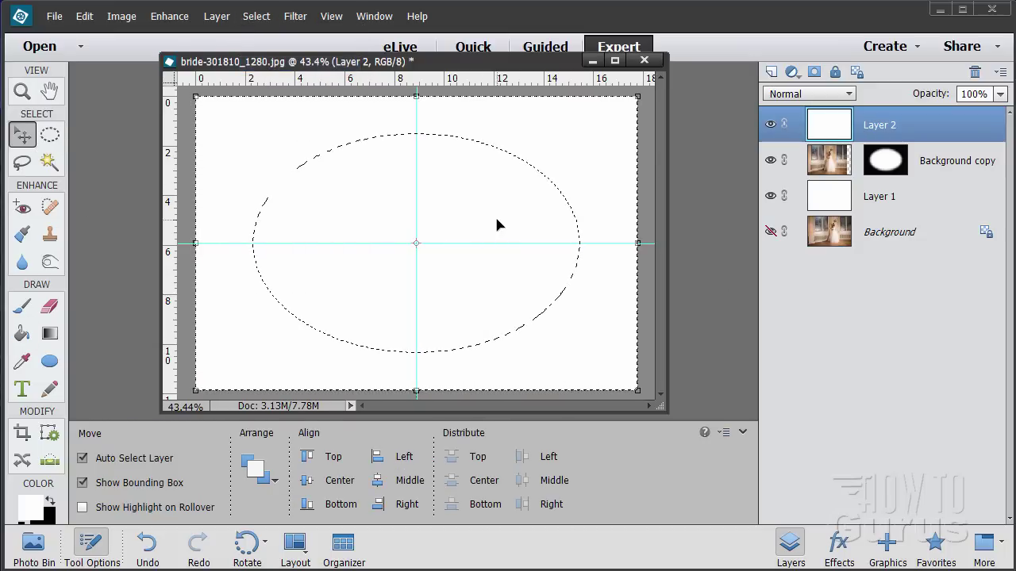
left_click(256, 16)
left_click(248, 81)
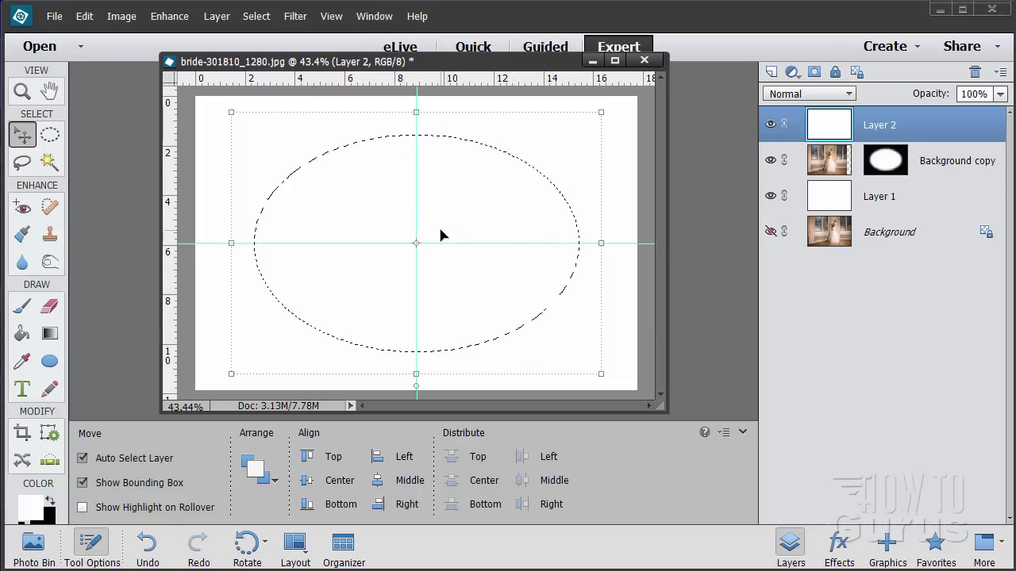
key("Delete")
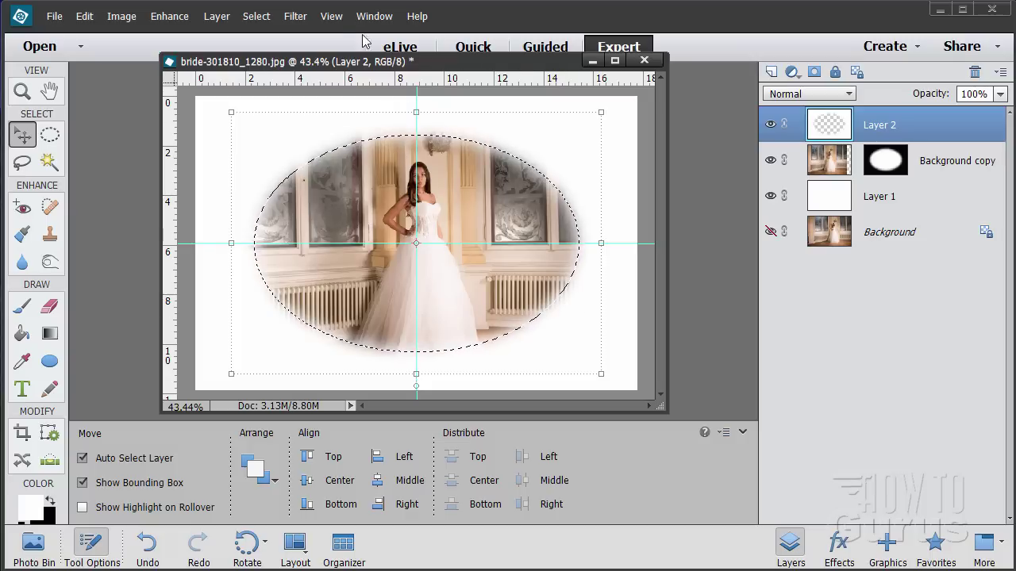
left_click(266, 23)
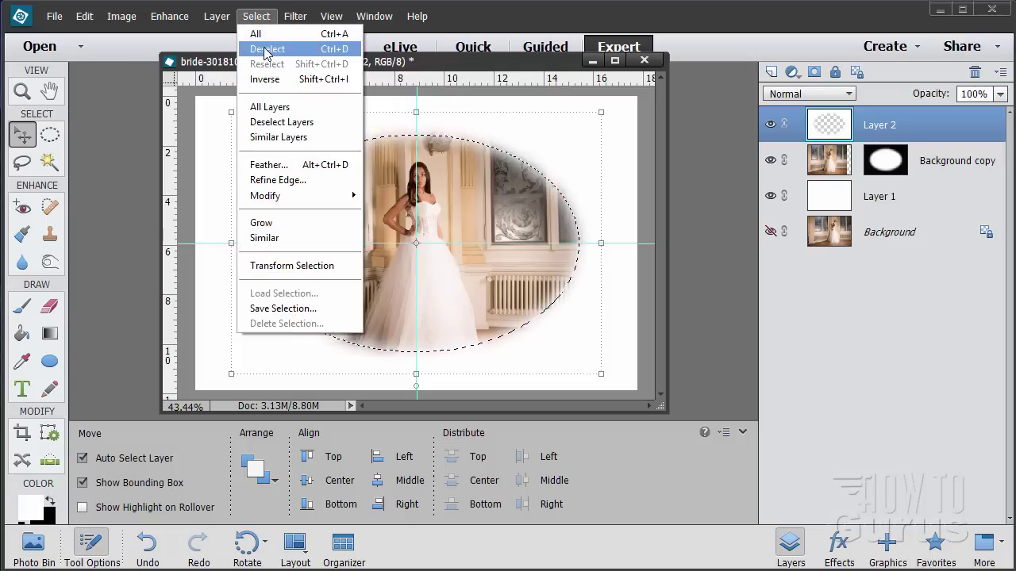
left_click(265, 46)
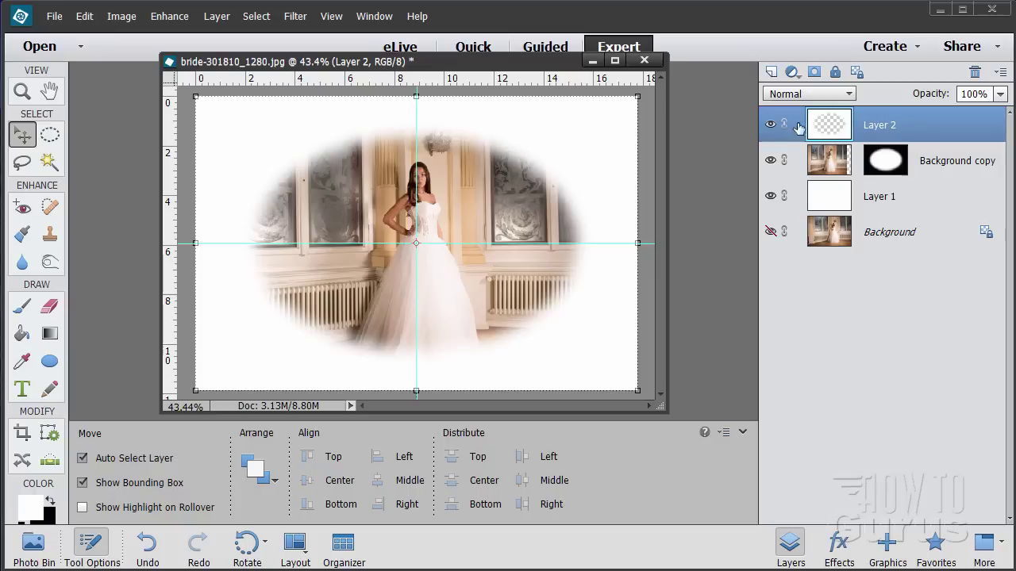
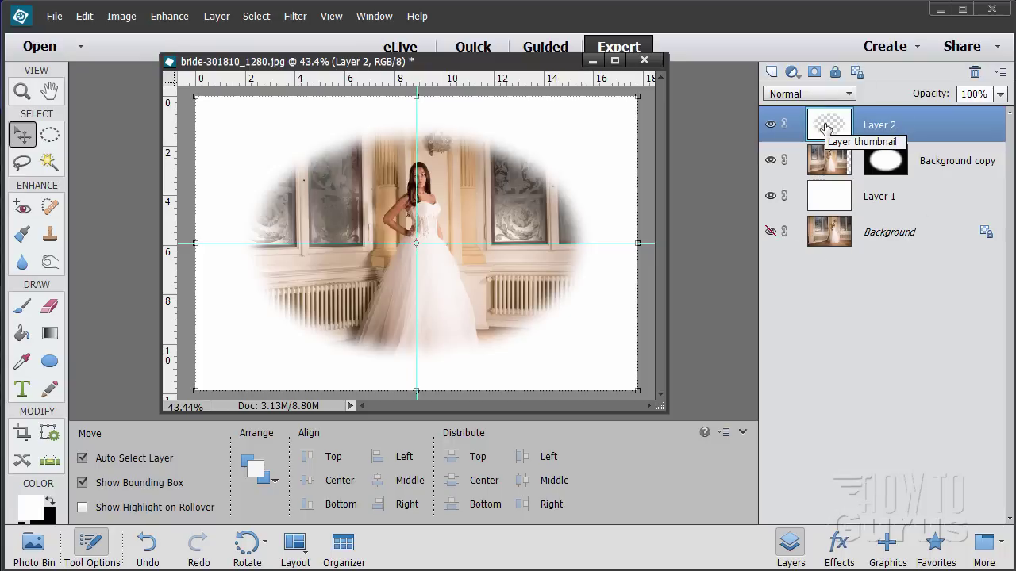
left_click(82, 17)
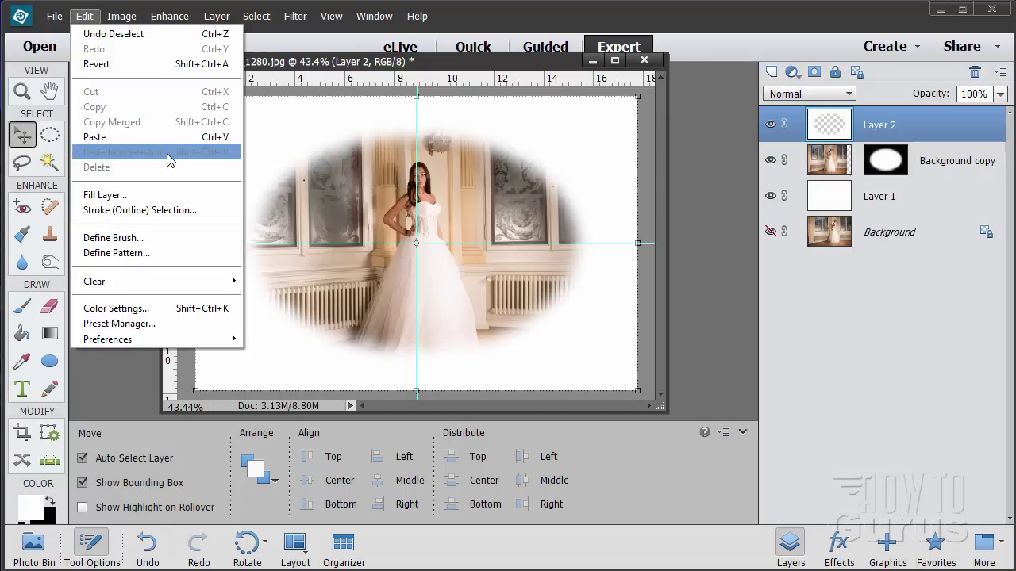
key("Escape")
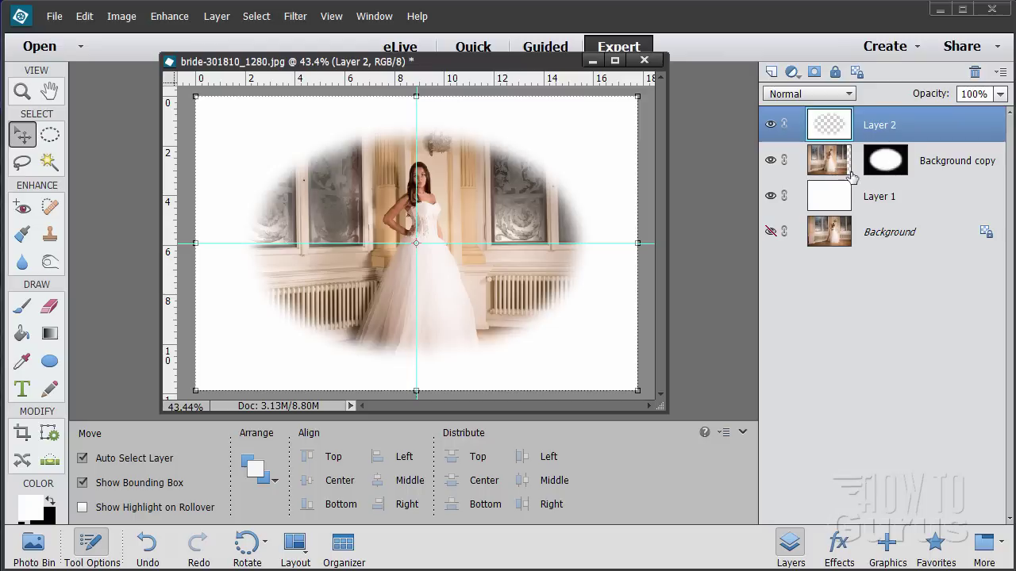
- Shift only the Background copy photo about 0.4 in up and 0.2 in left inside its oval mask, and reselect Layer 2
left_click(825, 169)
mouse_move(475, 297)
left_mouse_down()
mouse_move(496, 303)
mouse_move(472, 303)
mouse_move(484, 292)
left_mouse_up()
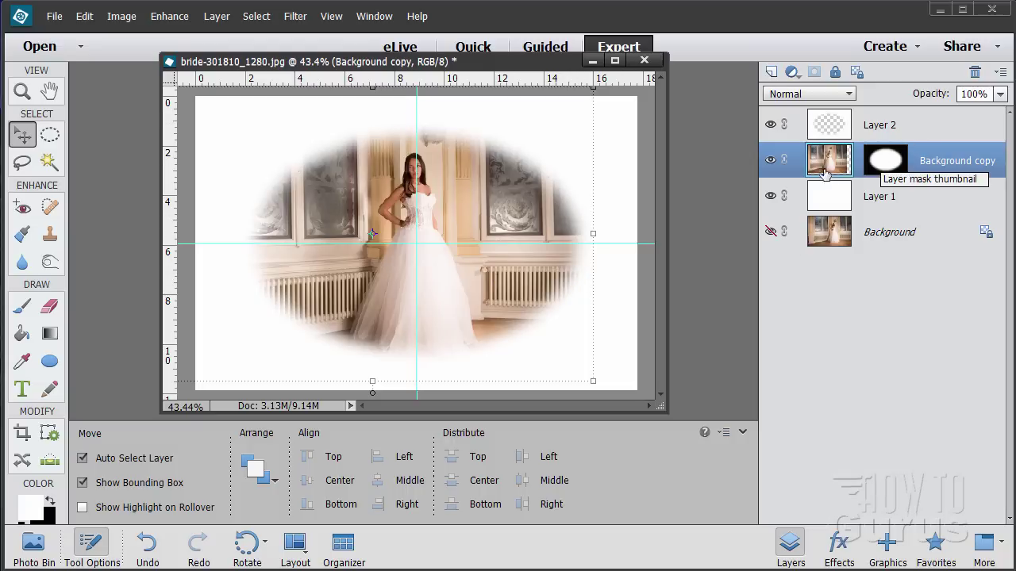
left_click(850, 129)
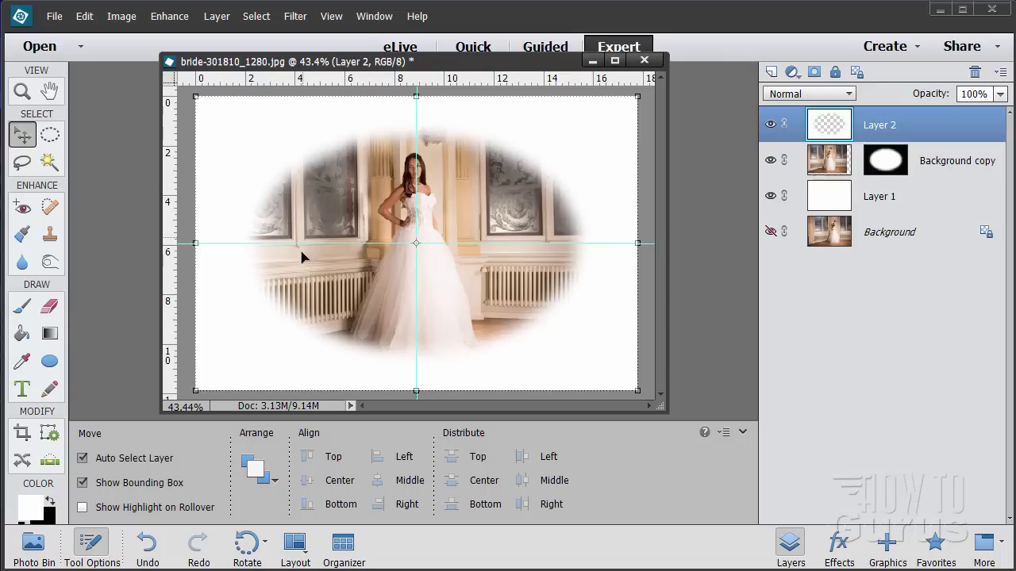
- Hide the guides over the bride image
left_click(330, 16)
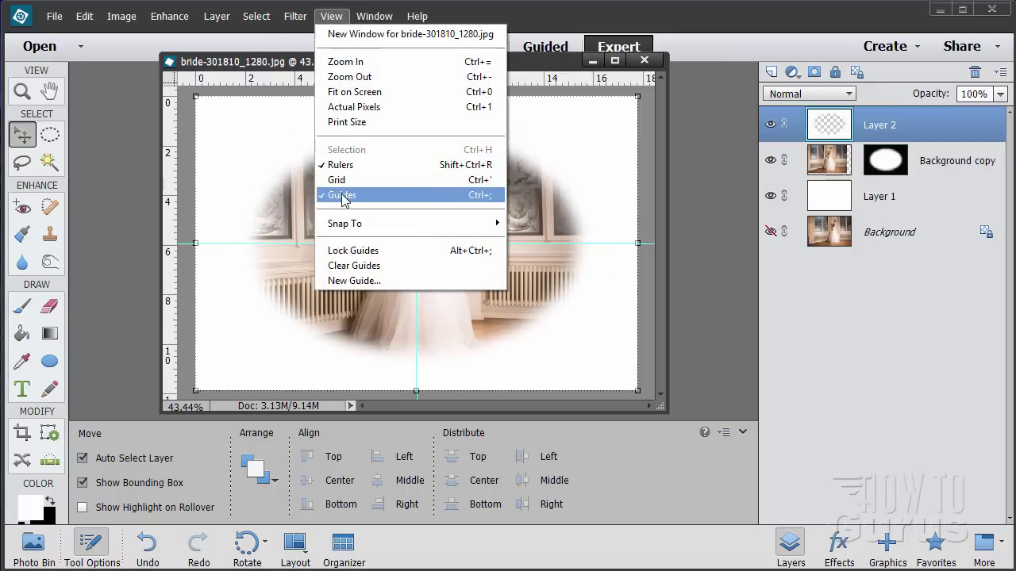
left_click(343, 196)
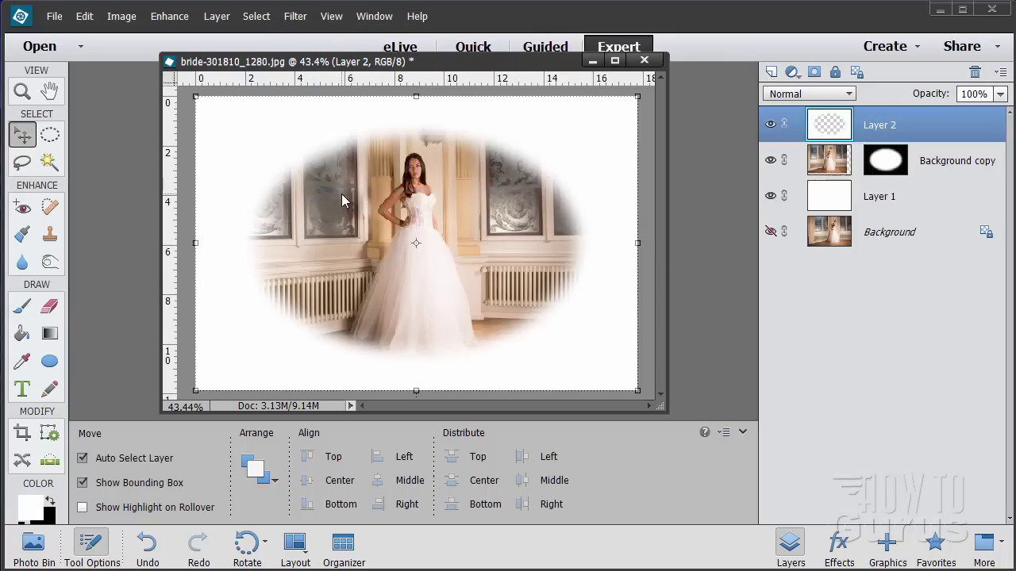
- Copy the photo from red-rose-photography.jpg into the bride document as a new layer directly above Background, and close the rose file
left_click(919, 240)
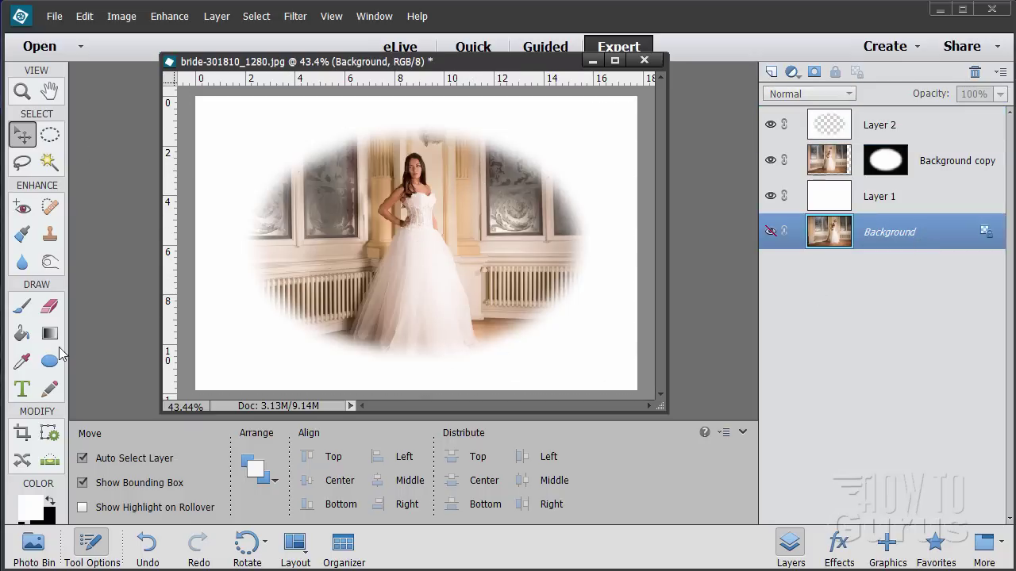
left_click(30, 547)
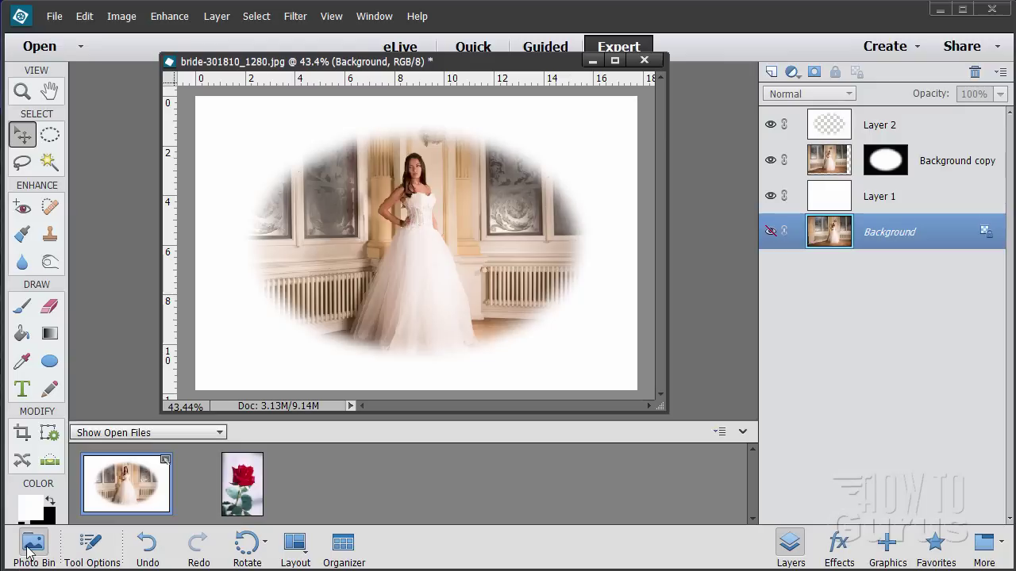
left_click(242, 497)
left_click_drag(699, 185, 666, 149)
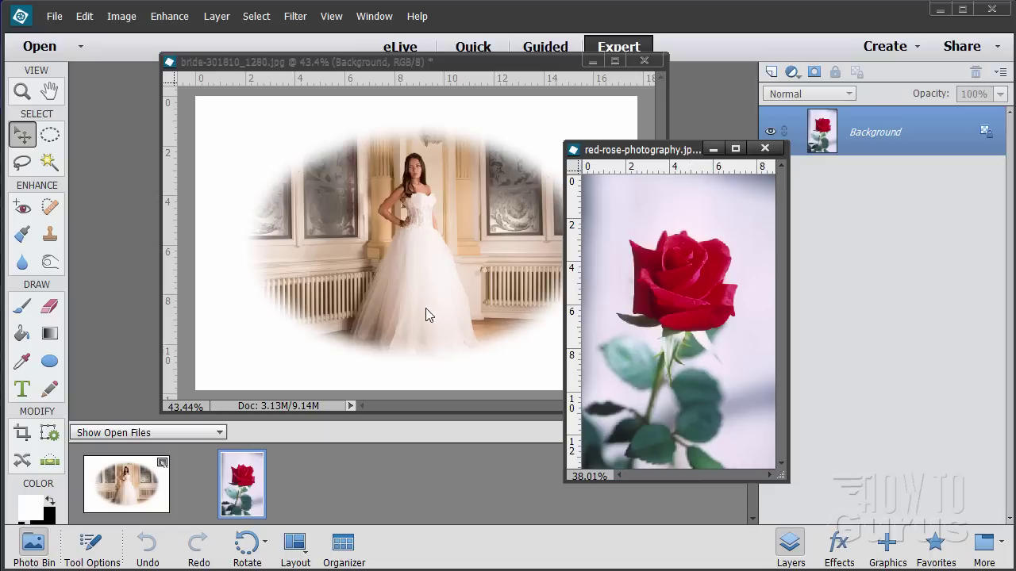
left_click_drag(782, 477, 829, 510)
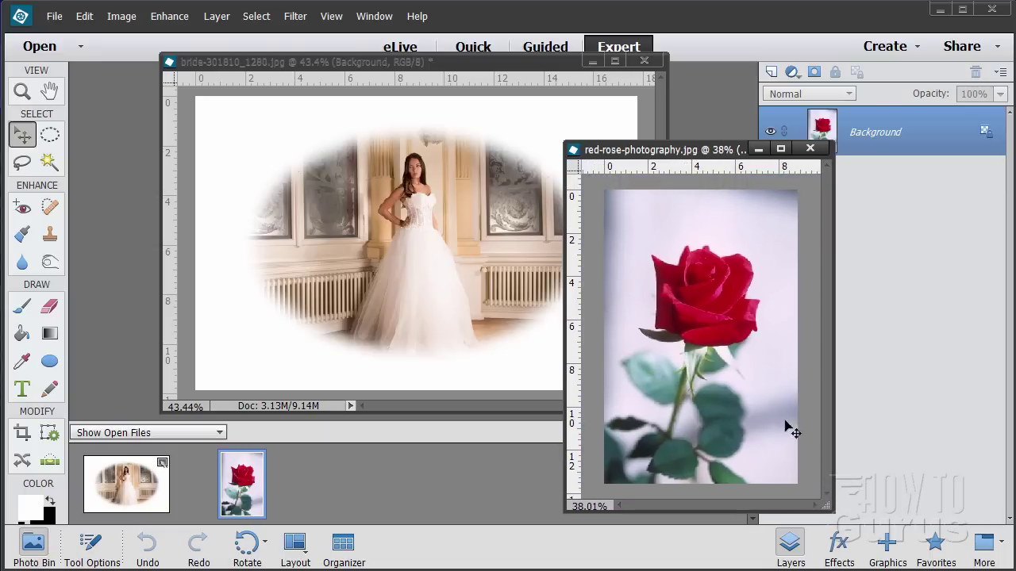
left_click_drag(698, 154, 685, 128)
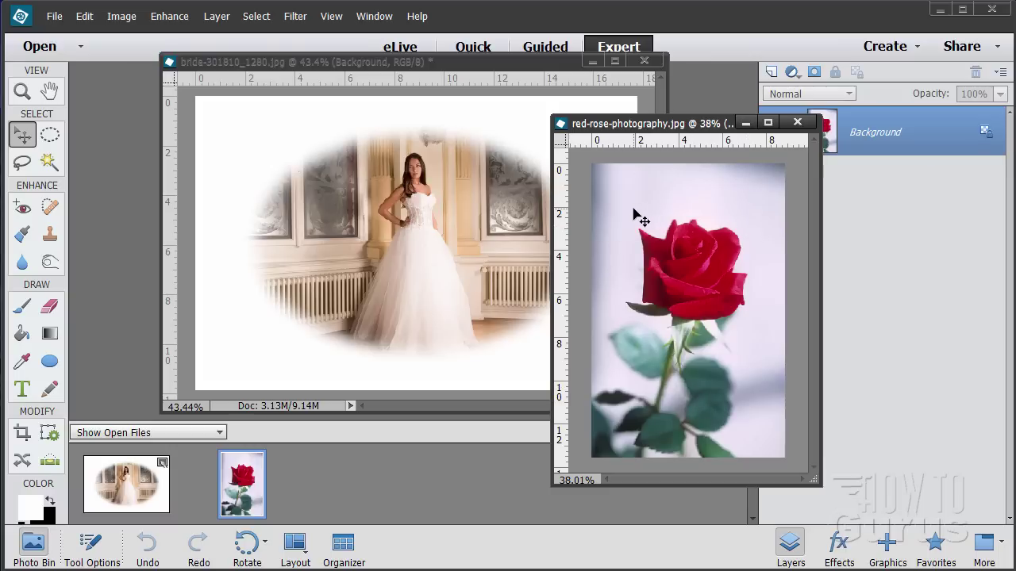
left_click_drag(826, 141, 465, 150)
left_click(795, 123)
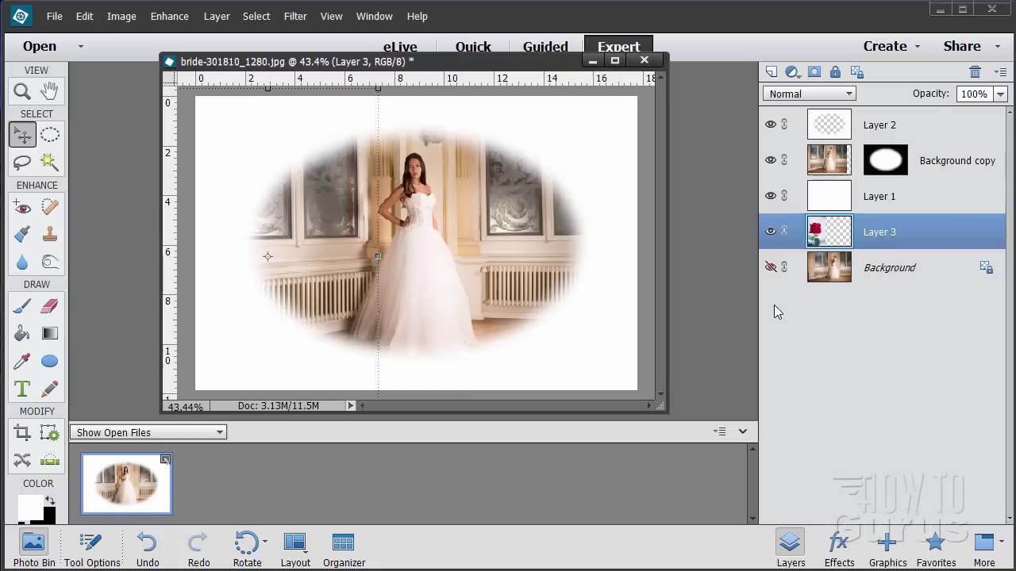
- Move Layer 3 to the top of the layer stack and scale the rose to 68.91% width and 72.64% height at the canvas's left edge
left_click_drag(897, 241, 867, 117)
left_click_drag(282, 219, 326, 248)
left_click_drag(420, 119, 318, 260)
left_click_drag(295, 341, 272, 271)
left_click_drag(295, 190, 302, 210)
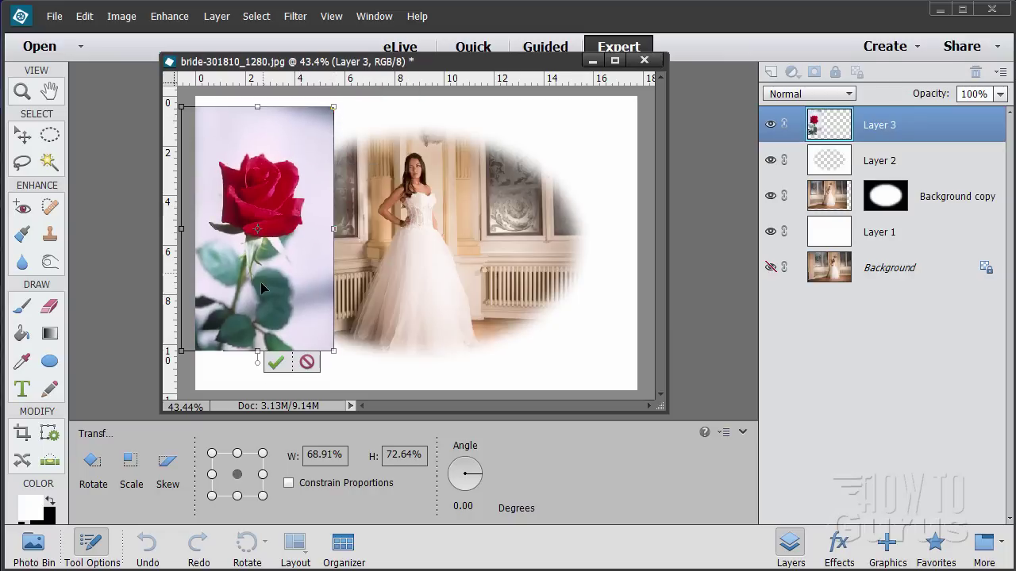
left_click(277, 363)
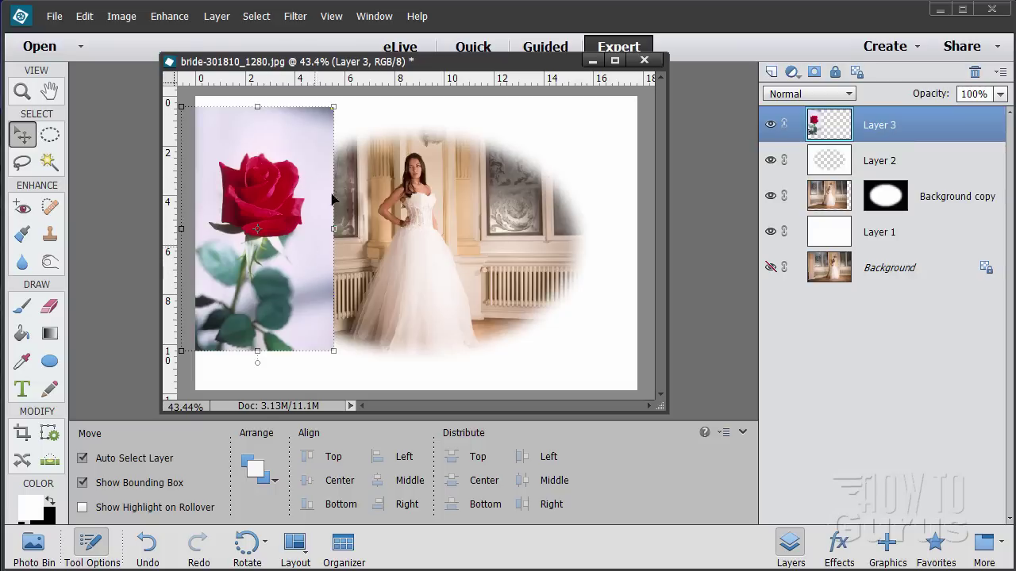
- Draw a loose Lasso selection around the rose and its leaves, delete everything outside it on Layer 3, and deselect
left_click(22, 163)
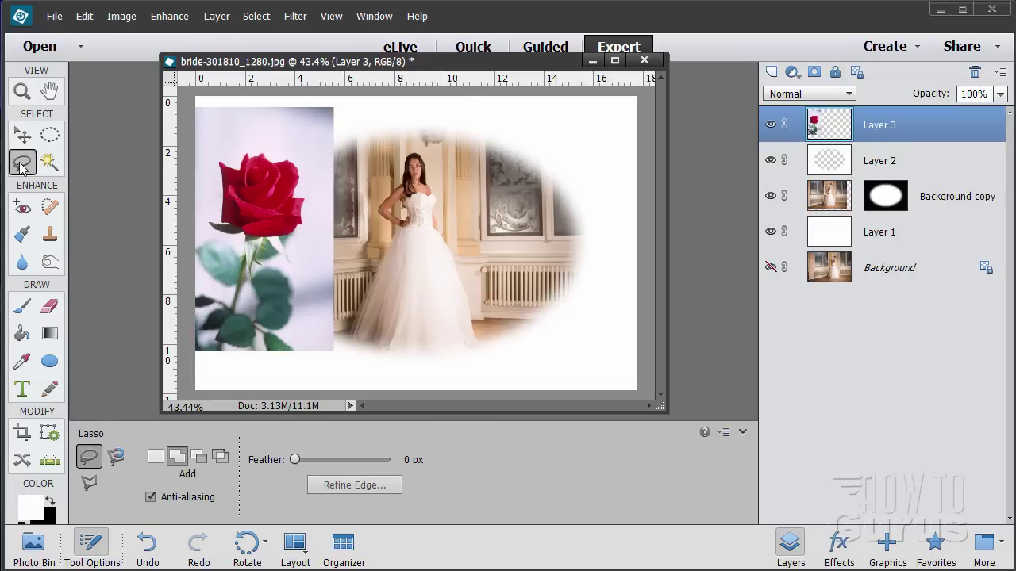
mouse_move(196, 243)
left_mouse_down()
mouse_move(209, 170)
mouse_move(228, 154)
mouse_move(261, 146)
mouse_move(301, 159)
mouse_move(311, 235)
mouse_move(298, 262)
mouse_move(292, 343)
mouse_move(302, 352)
mouse_move(239, 362)
mouse_move(169, 353)
mouse_move(187, 300)
mouse_move(207, 292)
mouse_move(193, 268)
mouse_move(198, 246)
left_mouse_up()
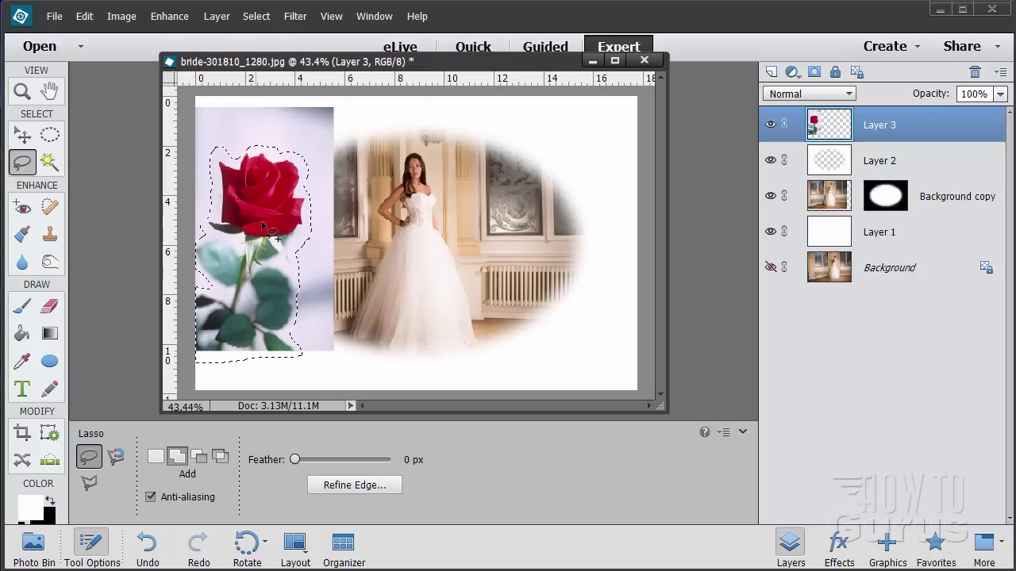
left_click(256, 16)
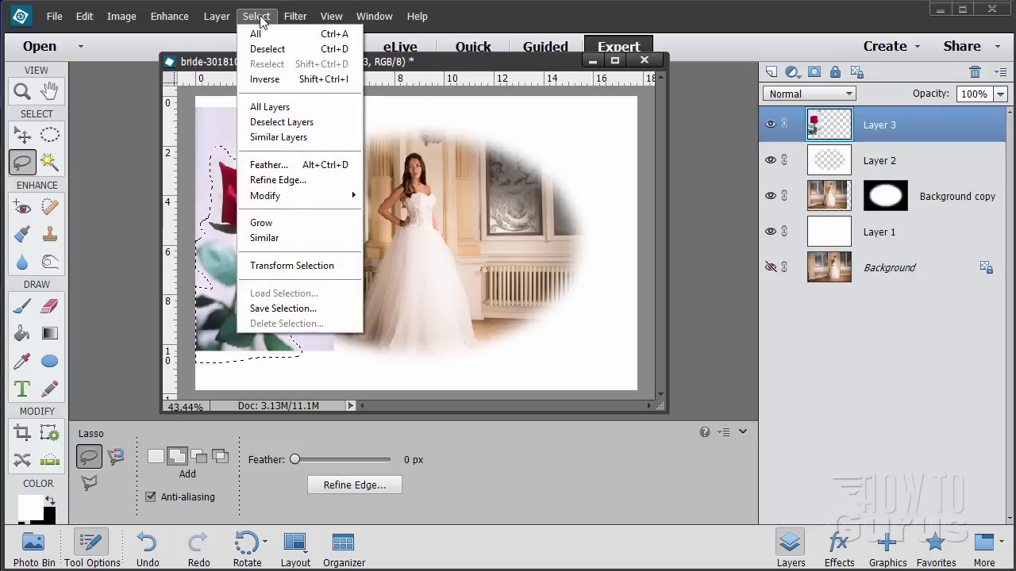
left_click(271, 79)
key("Delete")
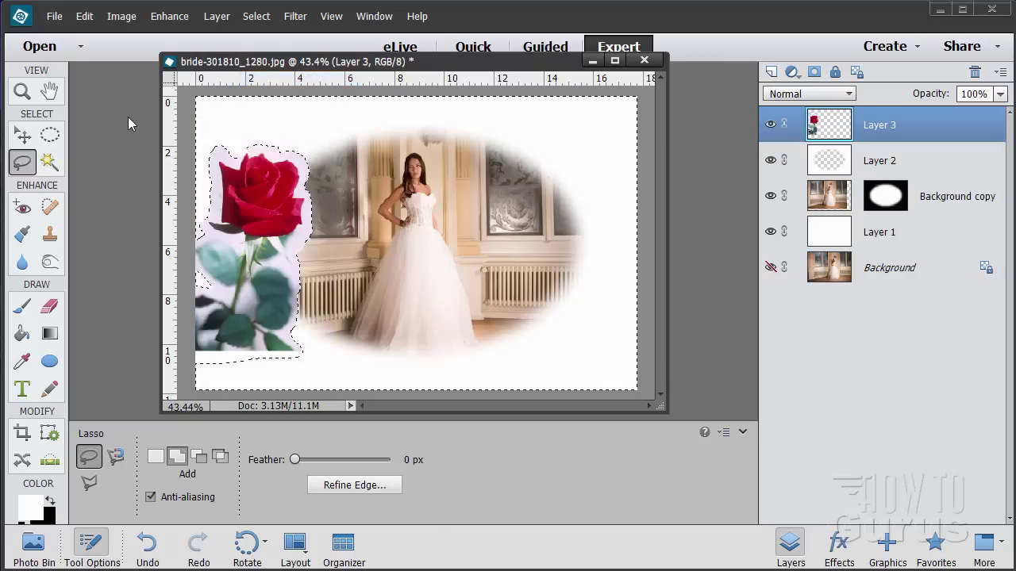
left_click(266, 17)
left_click(267, 49)
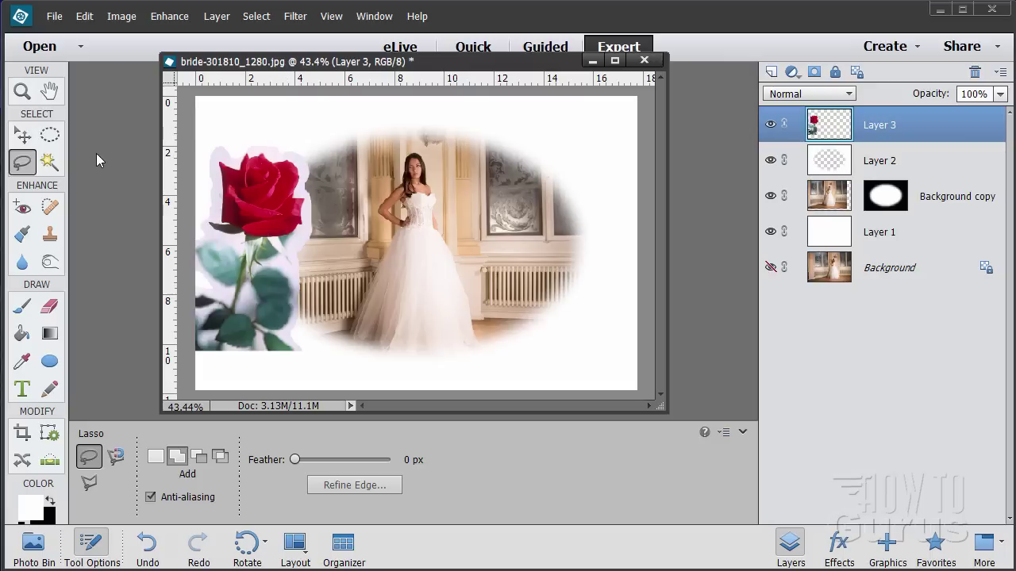
- Select the pale background around the rose on Layer 3 with the Magic Wand at tolerance 42, and delete it
left_click(49, 162)
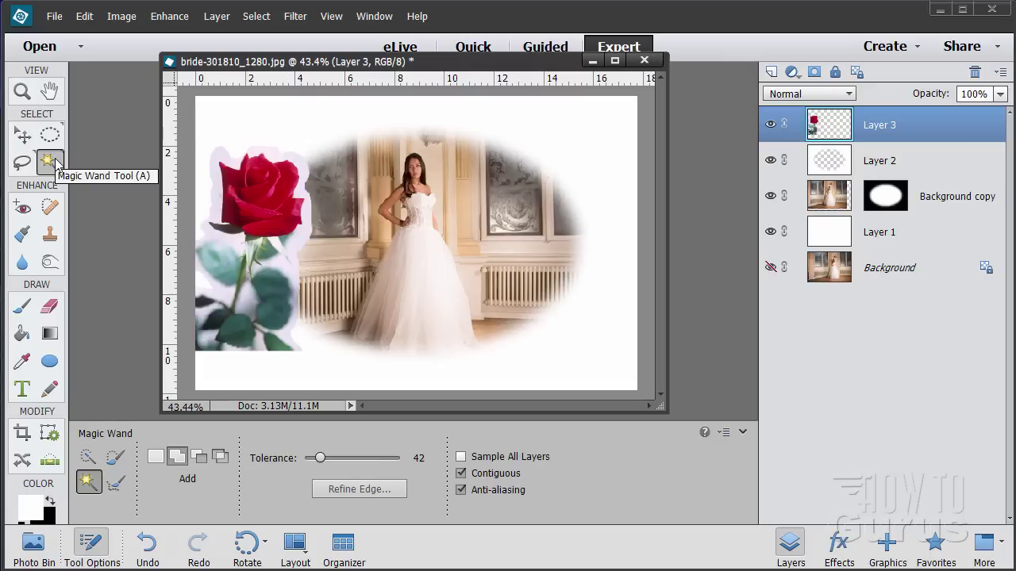
left_click(300, 242)
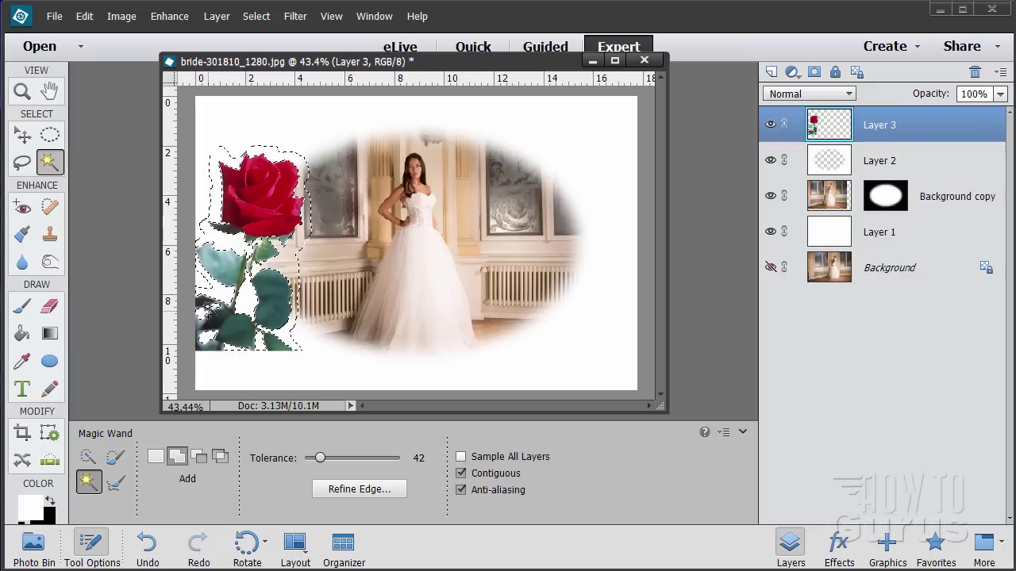
left_click(23, 135)
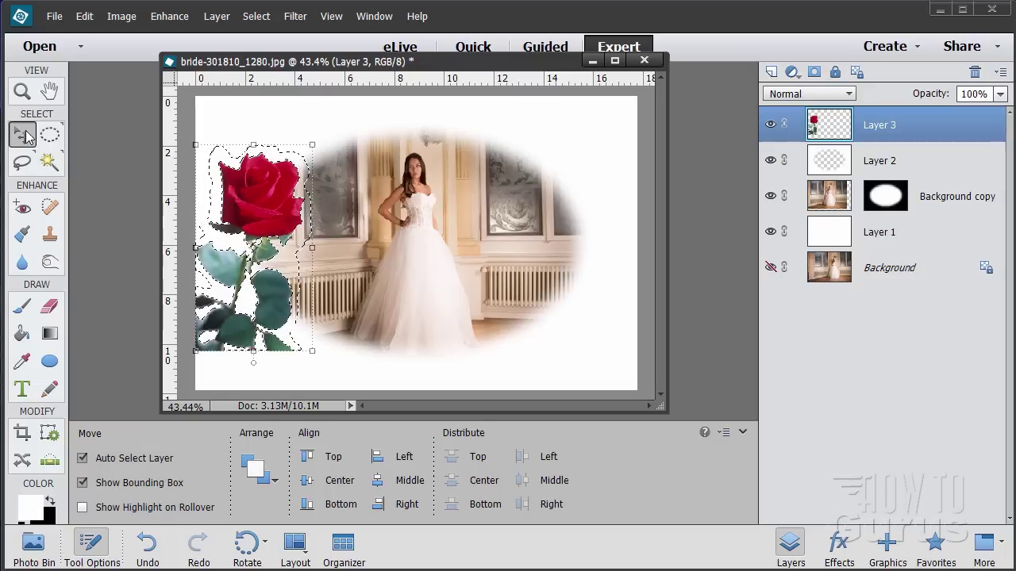
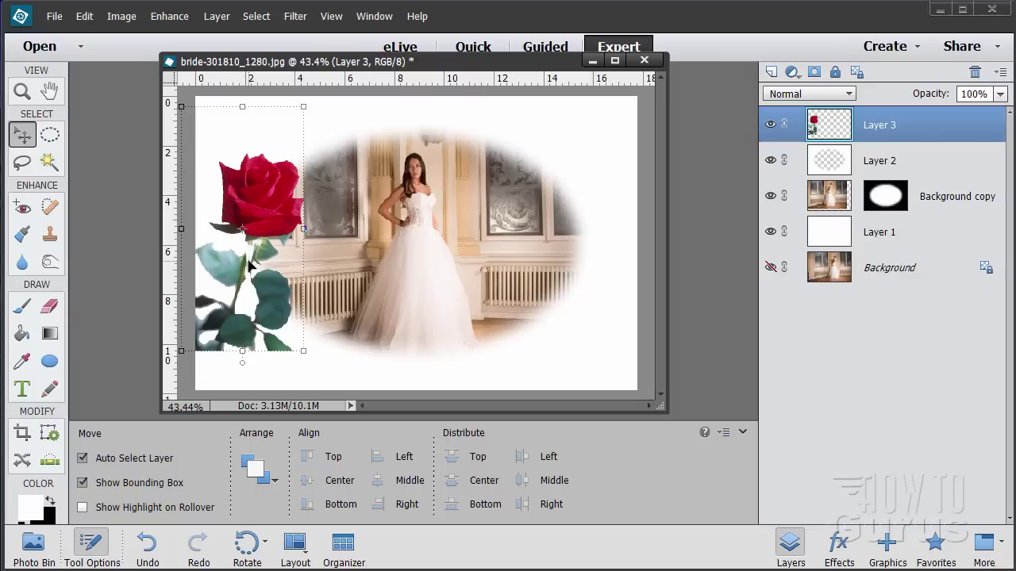
- Undo the background deletions and added wand selections on Layer 3, back to the selection of the pale area around the bloom
key("ctrl+z")
key("ctrl+z")
key("ctrl+z")
key("ctrl+z")
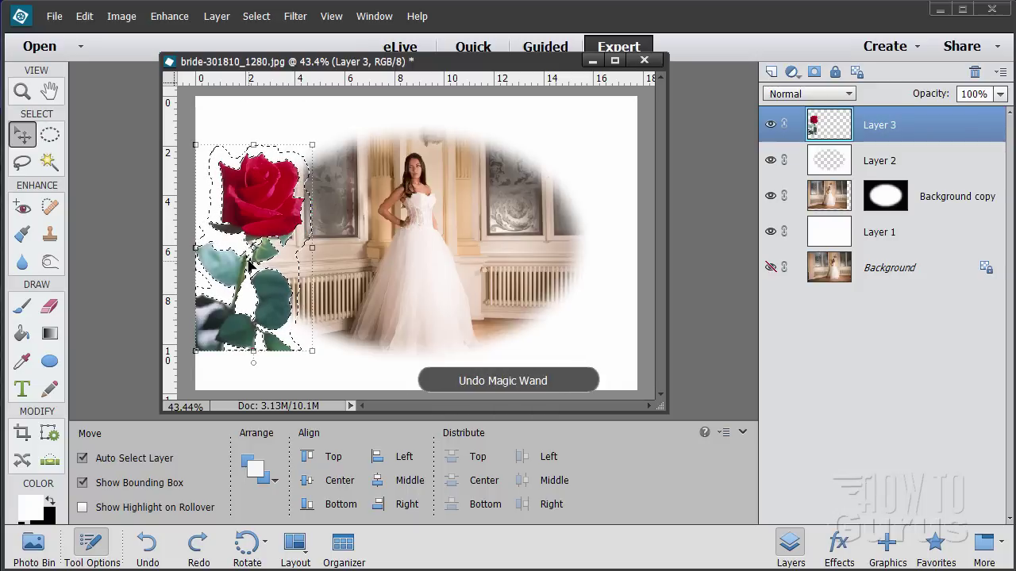
key("ctrl+y")
key("ctrl+z")
key("ctrl+y")
key("ctrl+z")
key("ctrl+y")
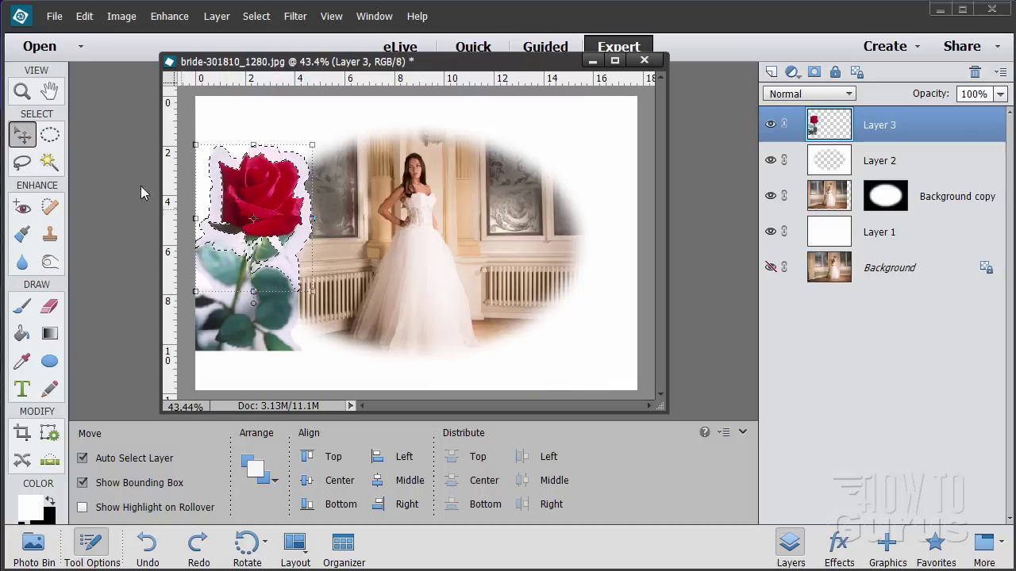
- Subtract the large pale-green leaf and the stem area beneath the bloom from the selection with the Lasso, working at 200% zoom
left_click(22, 92)
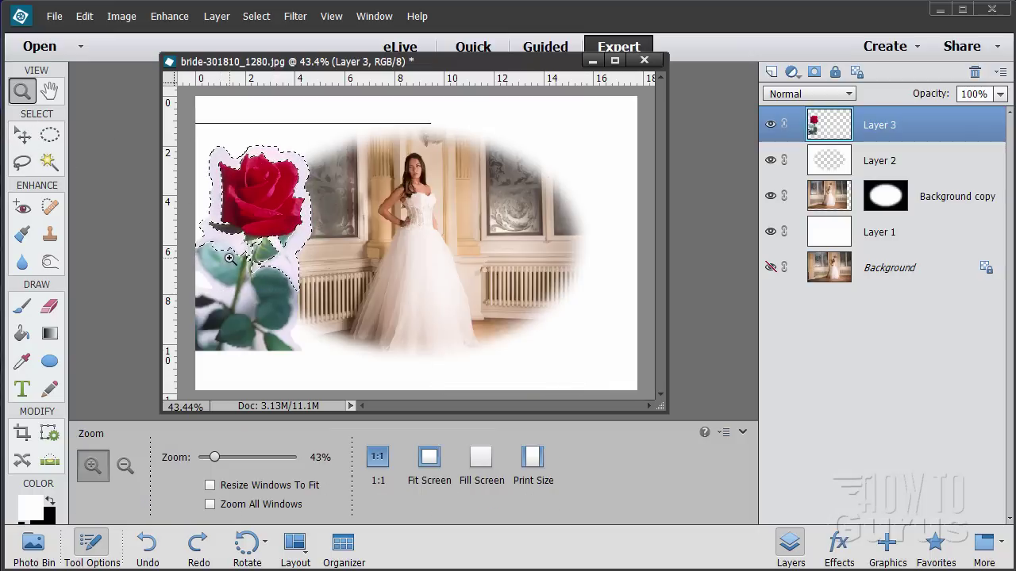
left_click(227, 256)
left_click(221, 254)
left_click(215, 256)
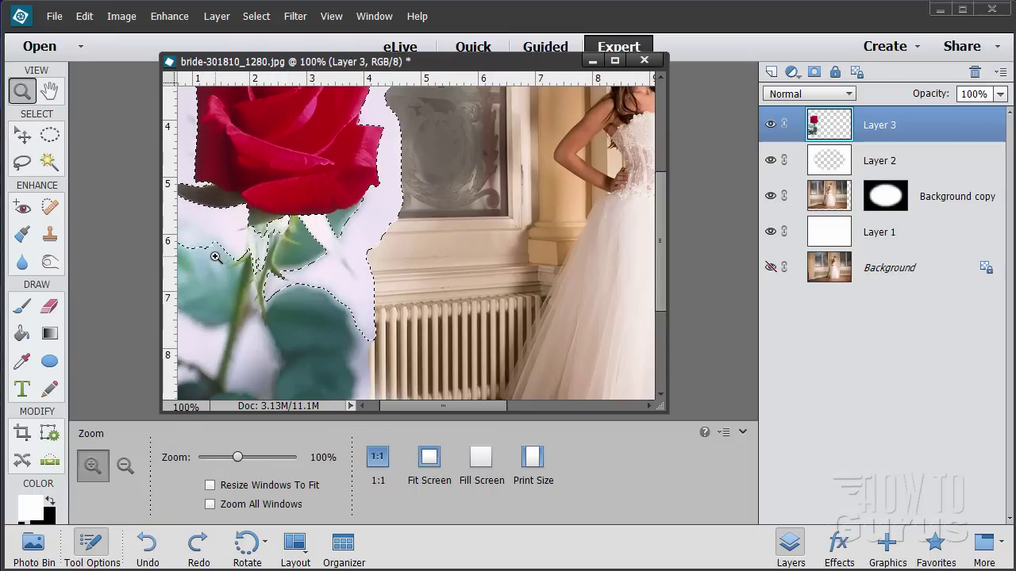
left_click(215, 256)
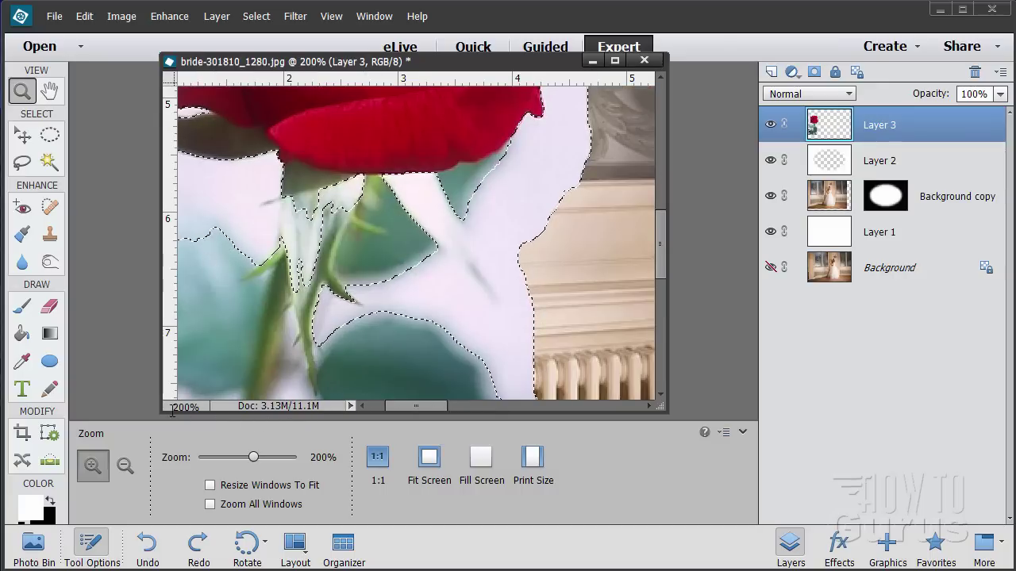
left_click_drag(160, 413, 130, 467)
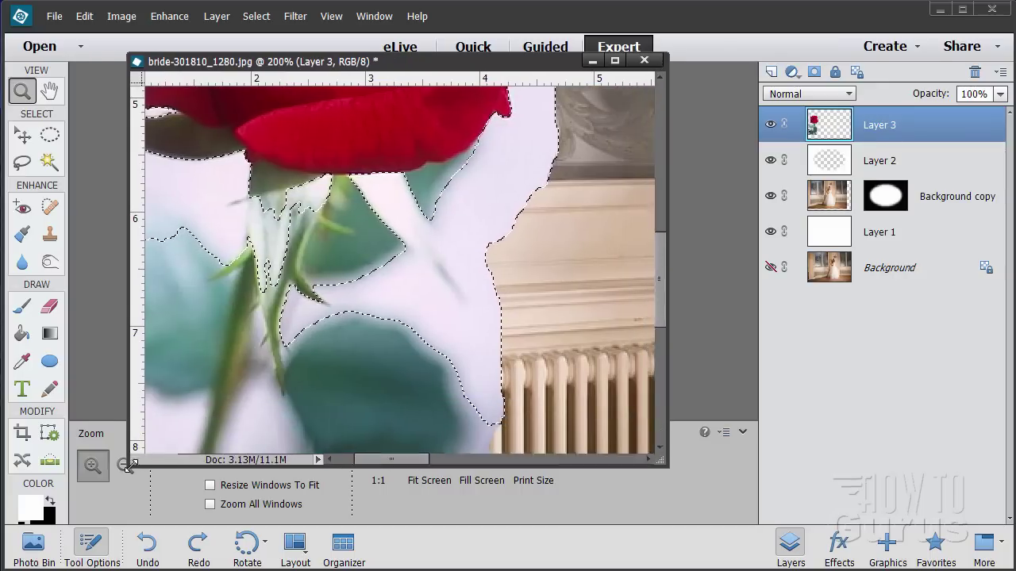
left_click_drag(361, 459, 344, 459)
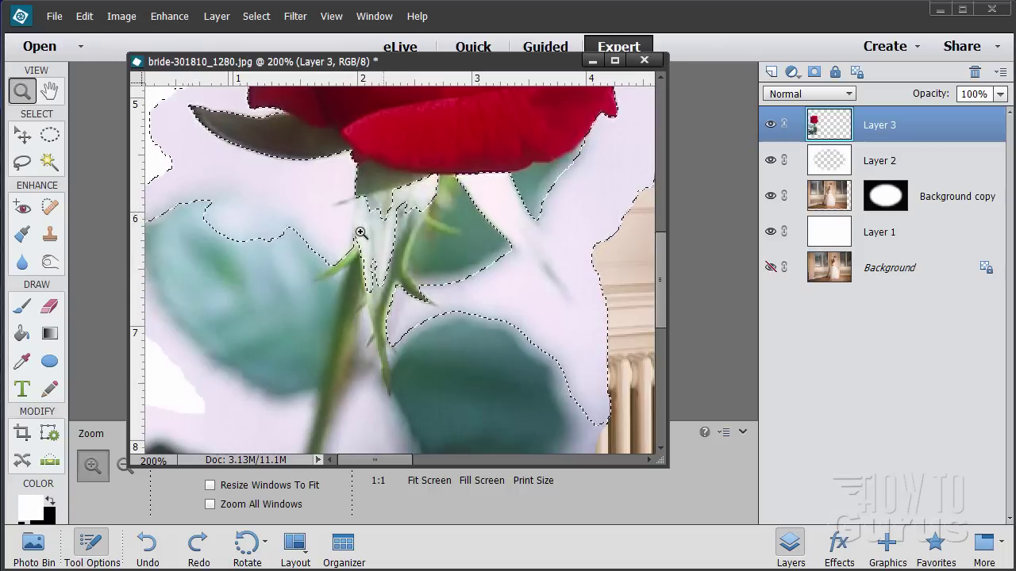
left_click(21, 163)
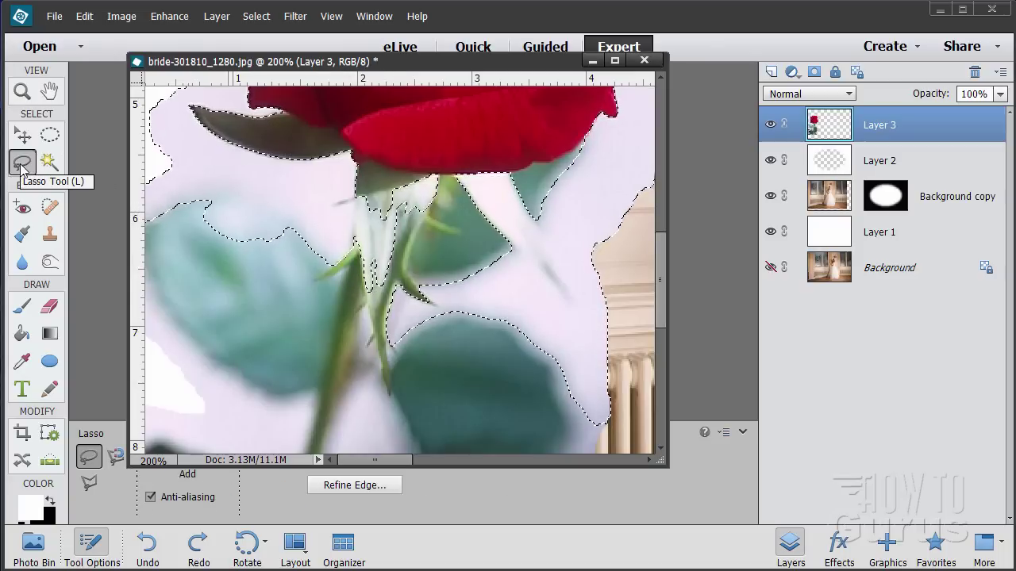
left_click_drag(375, 69, 533, 63)
left_click(199, 458)
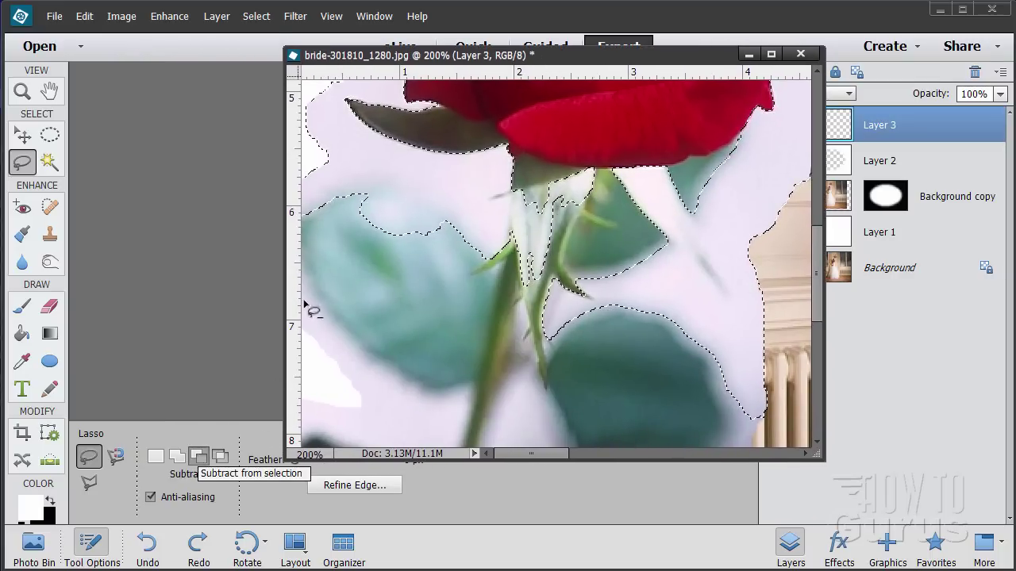
left_click_drag(378, 191, 450, 222)
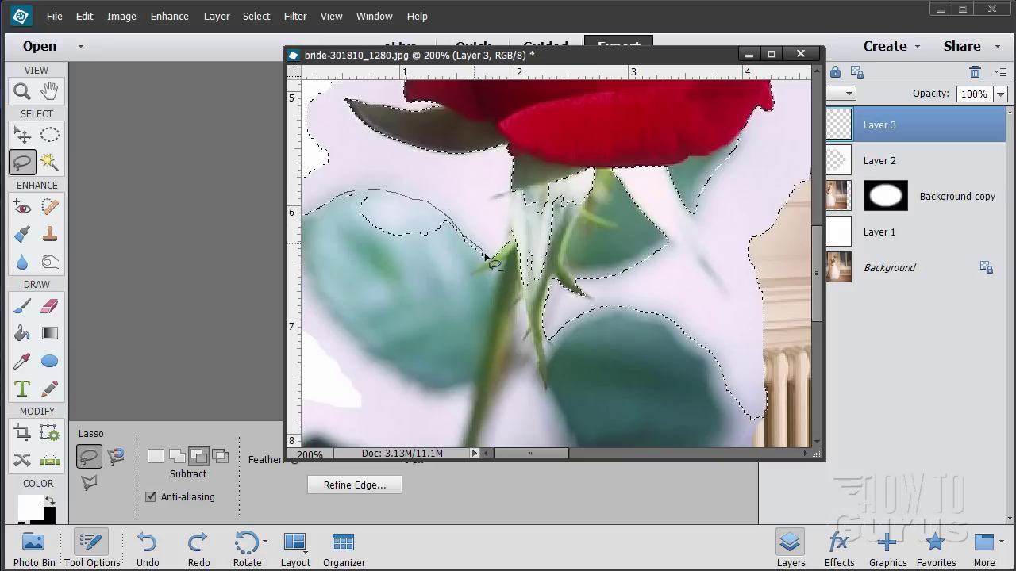
mouse_move(487, 290)
left_mouse_down()
mouse_move(389, 279)
mouse_move(346, 251)
mouse_move(334, 196)
left_mouse_up()
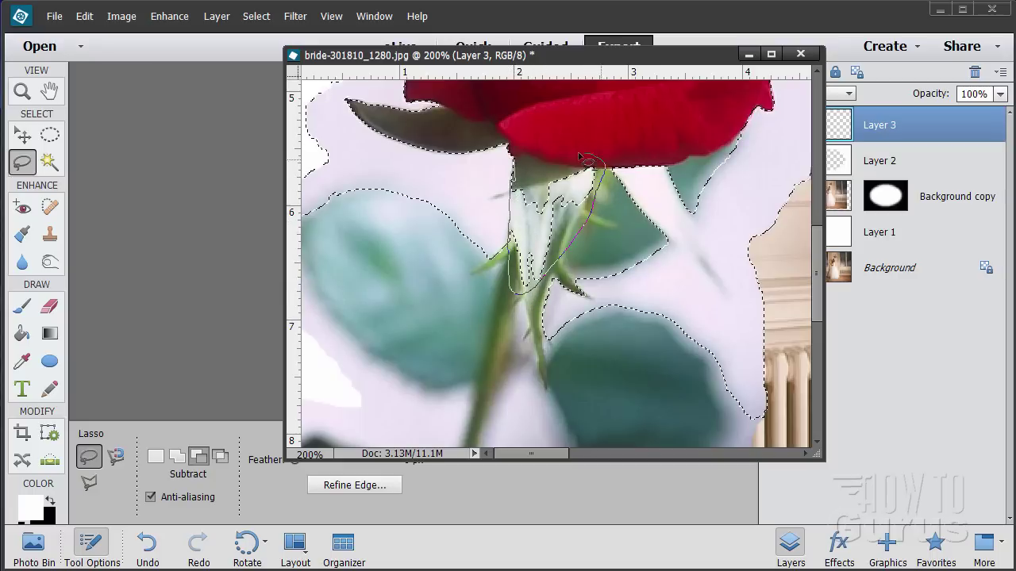
left_click_drag(520, 186, 515, 183)
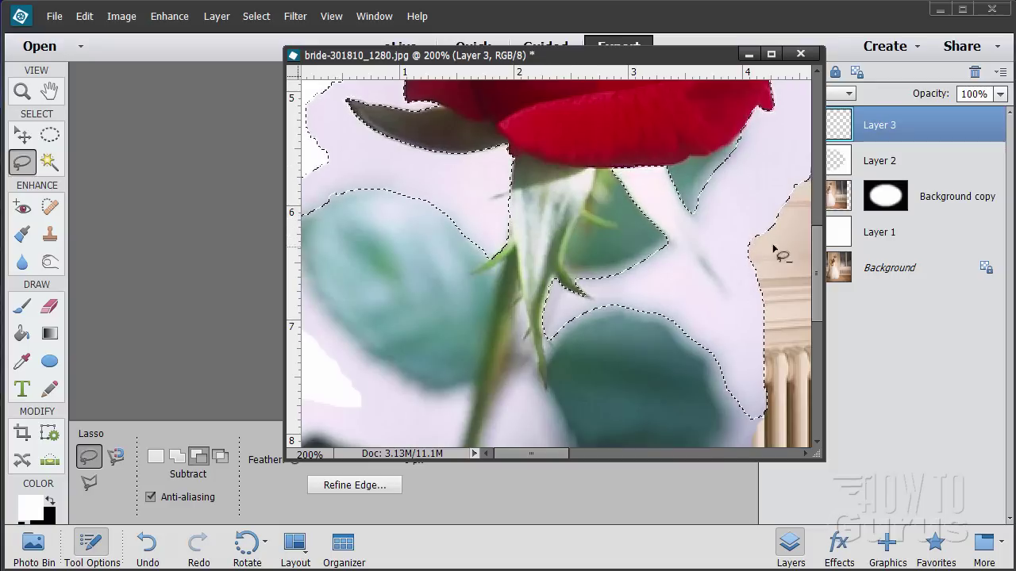
- Delete the selected pale background around the bloom and upper stem from Layer 3
mouse_move(817, 248)
left_mouse_down()
mouse_move(817, 164)
mouse_move(822, 333)
mouse_move(819, 243)
left_mouse_up()
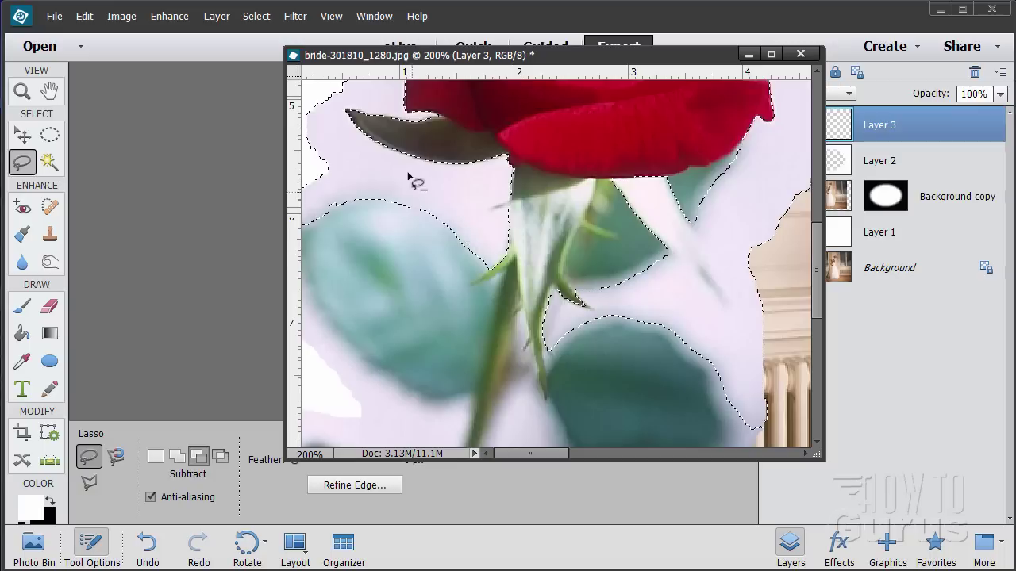
left_click(22, 136)
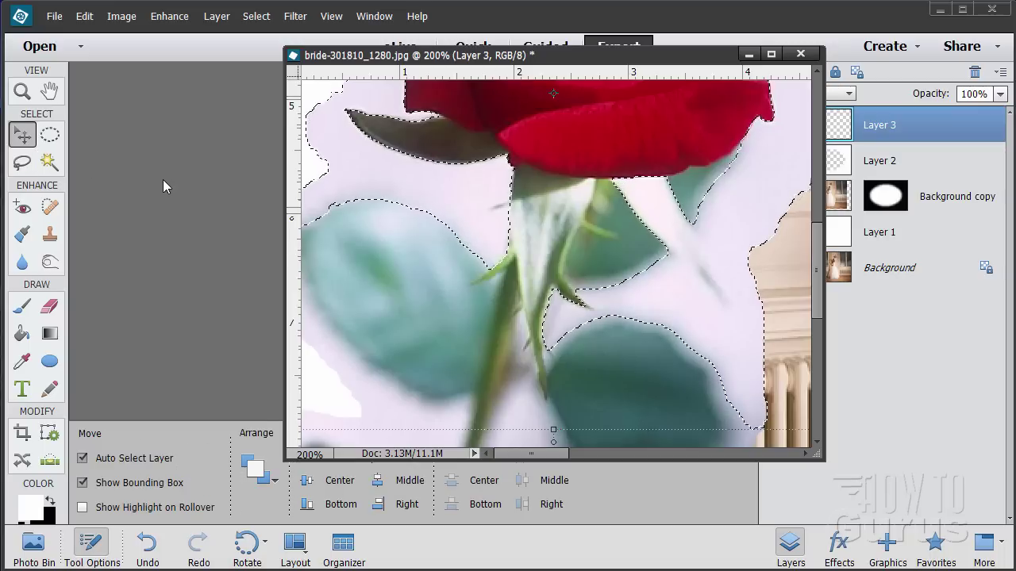
key("Delete")
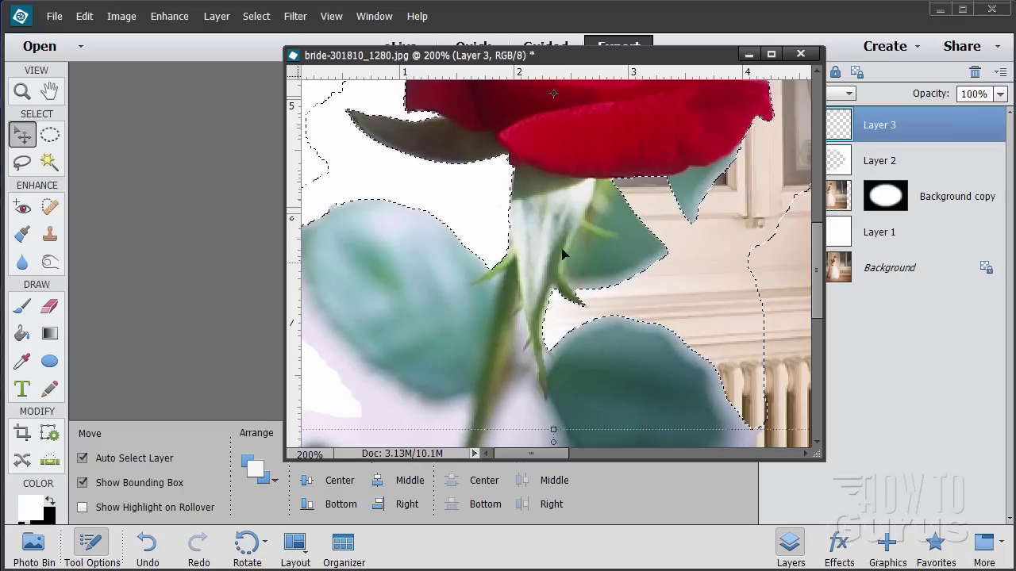
- Try to clear the pale gap between the lower stem and the large dark leaves with the Magic Wand, and deselect
left_click_drag(820, 268, 825, 332)
left_click(49, 163)
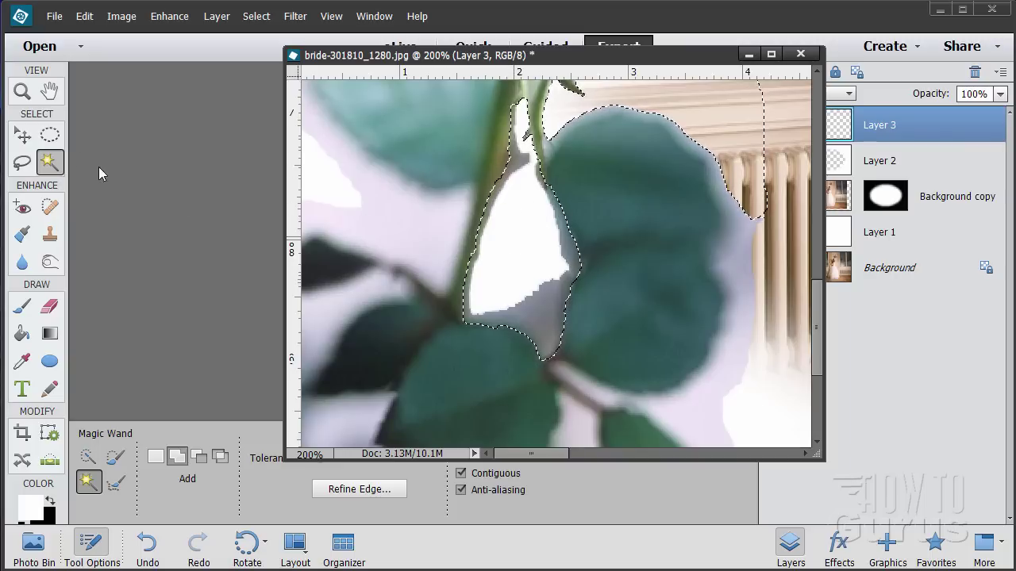
left_click(22, 162)
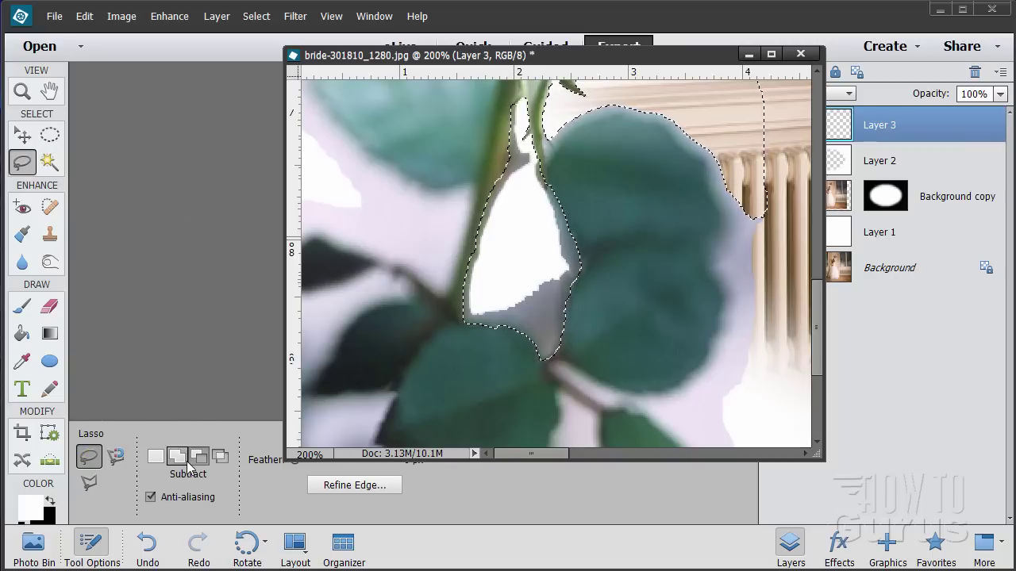
left_click(156, 456)
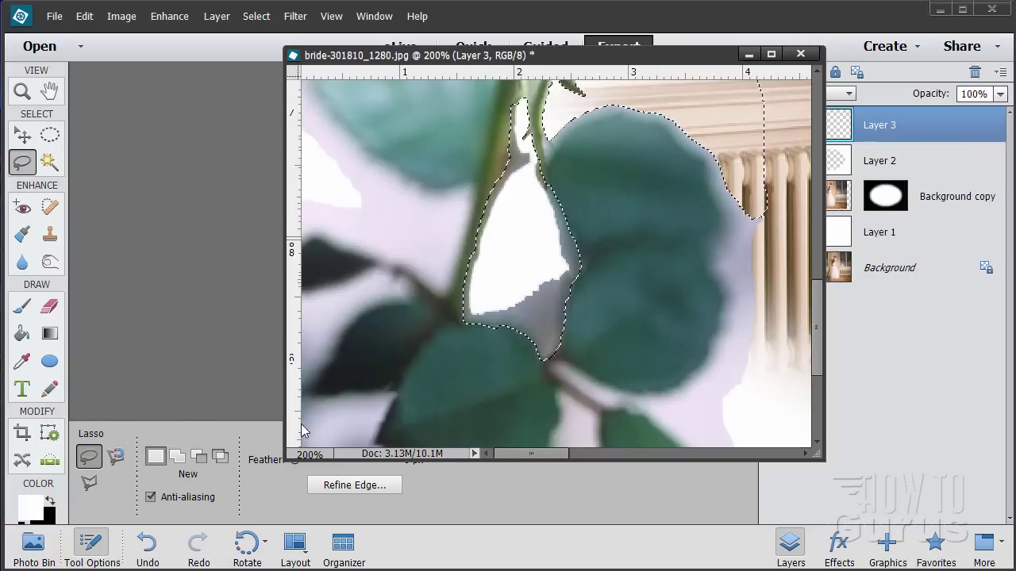
left_click(525, 155)
- Undo the deselection, Magic Wand selections and deletion in the gap beside the lower stem
left_click(87, 17)
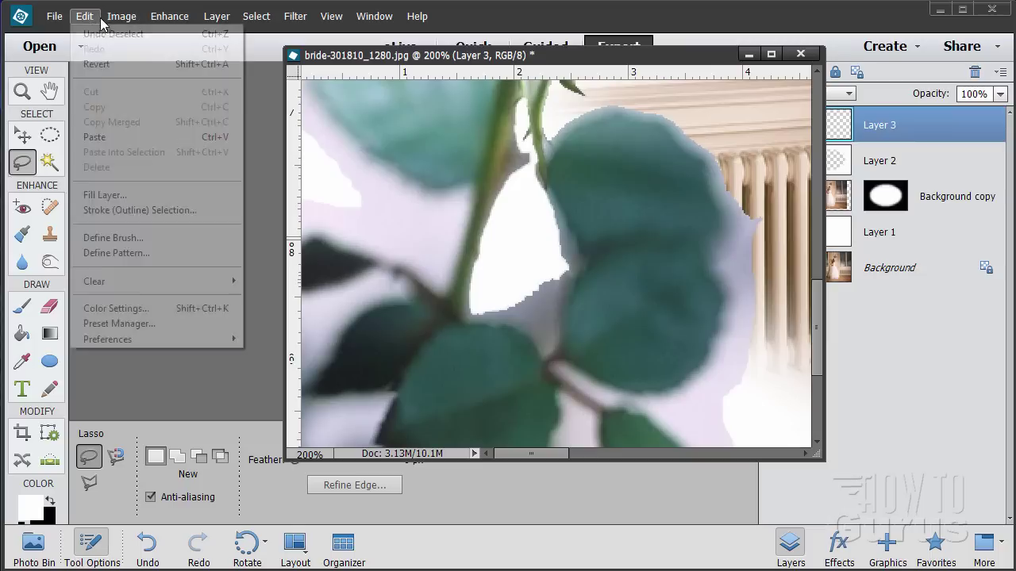
left_click(87, 34)
left_click(84, 17)
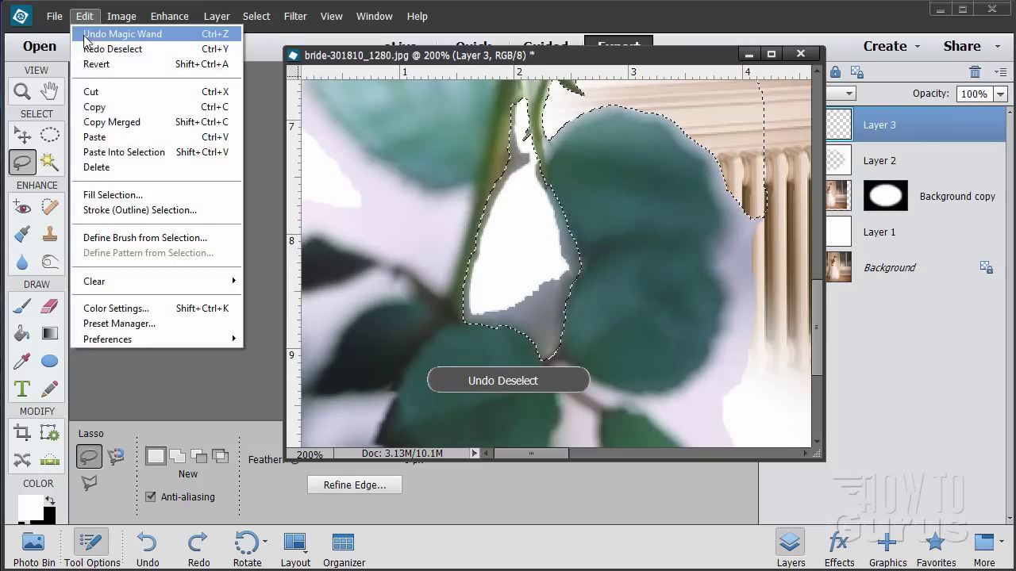
left_click(80, 34)
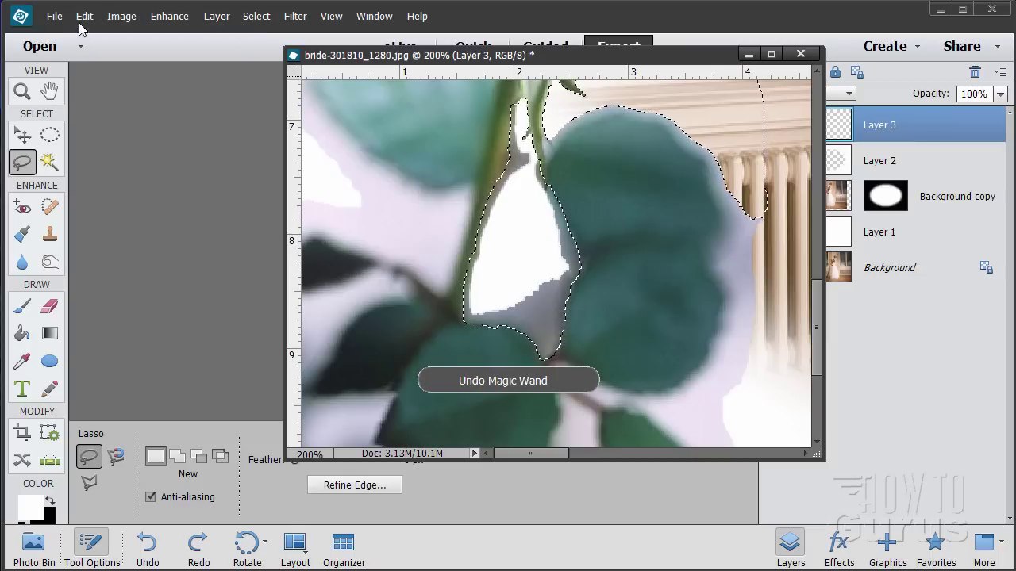
key("ctrl+z")
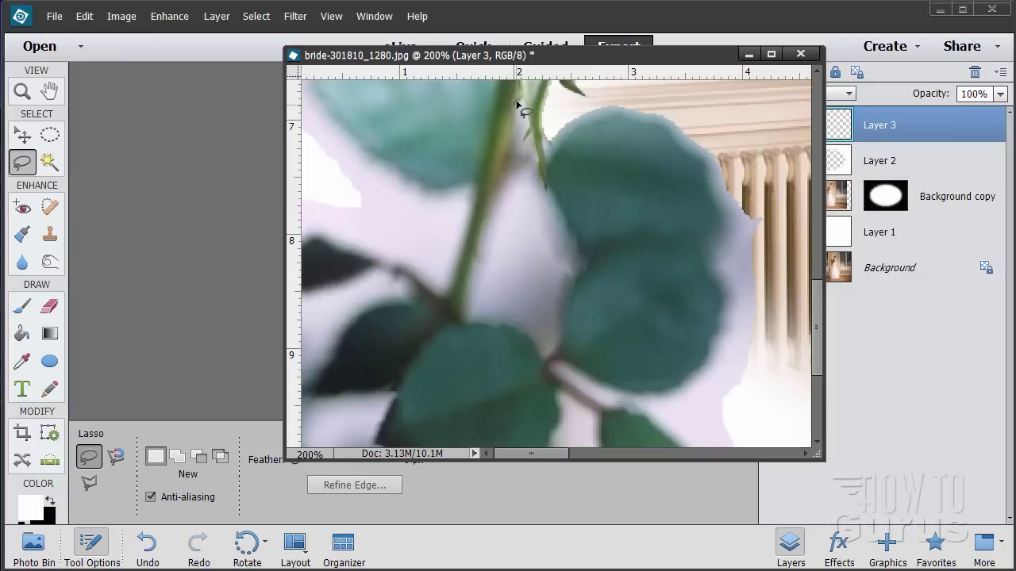
- Lasso and delete the pale gap between the lower stem and the large right-hand leaves in two passes, deselecting after each
mouse_move(520, 127)
left_mouse_down()
mouse_move(525, 161)
mouse_move(504, 190)
mouse_move(469, 322)
mouse_move(540, 346)
left_mouse_up()
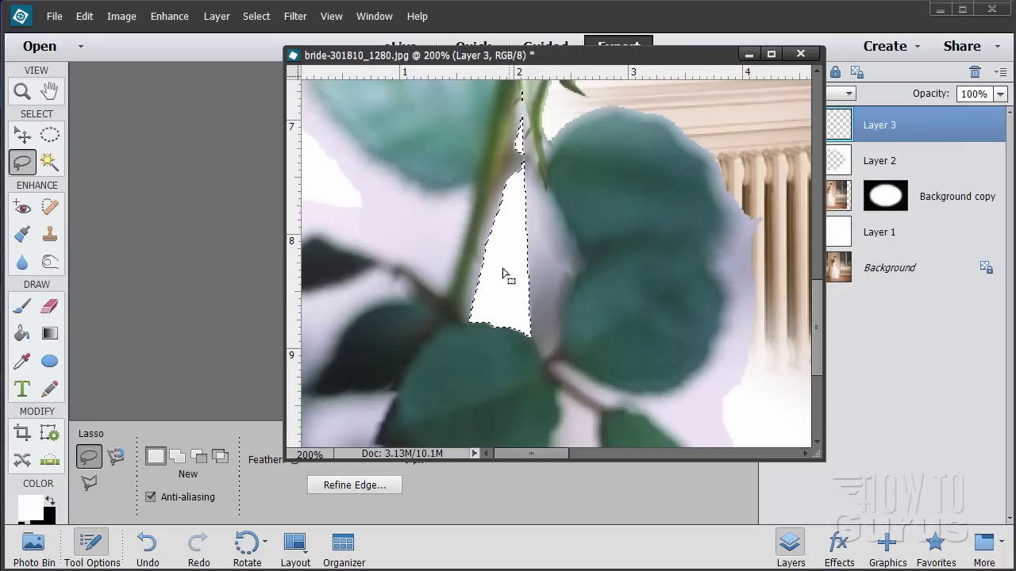
key("ctrl+d")
mouse_move(562, 324)
left_mouse_down()
mouse_move(575, 273)
mouse_move(546, 201)
left_mouse_up()
mouse_move(535, 157)
left_mouse_down()
mouse_move(521, 96)
mouse_move(524, 164)
mouse_move(507, 247)
mouse_move(533, 354)
left_mouse_up()
key("Delete")
key("ctrl+d")
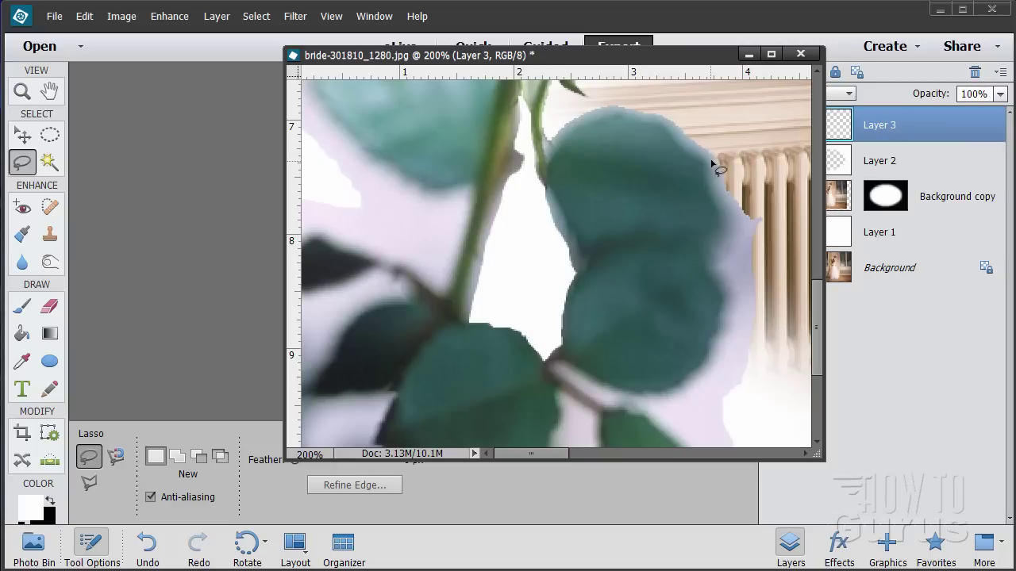
- Lasso and delete the pale fringe outside the large right-hand leaves and along the upper edge of the small bottom leaf
mouse_move(713, 162)
left_mouse_down()
mouse_move(737, 236)
mouse_move(717, 274)
mouse_move(734, 293)
mouse_move(734, 313)
mouse_move(707, 379)
mouse_move(679, 400)
mouse_move(639, 402)
mouse_move(568, 373)
mouse_move(603, 405)
mouse_move(675, 438)
mouse_move(770, 408)
mouse_move(788, 230)
mouse_move(730, 159)
mouse_move(716, 164)
left_mouse_up()
key("Delete")
key("ctrl+d")
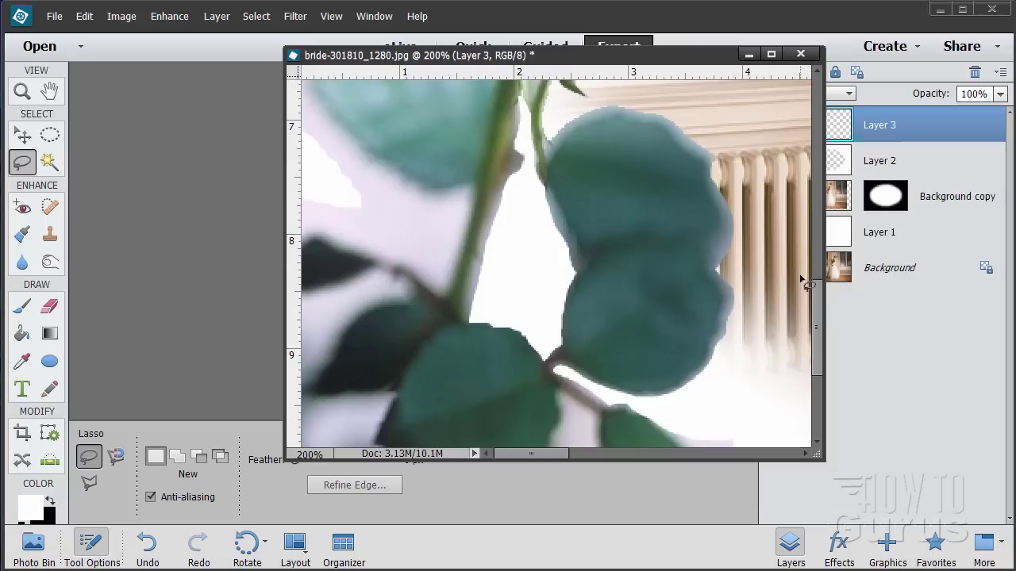
left_click_drag(816, 300, 817, 338)
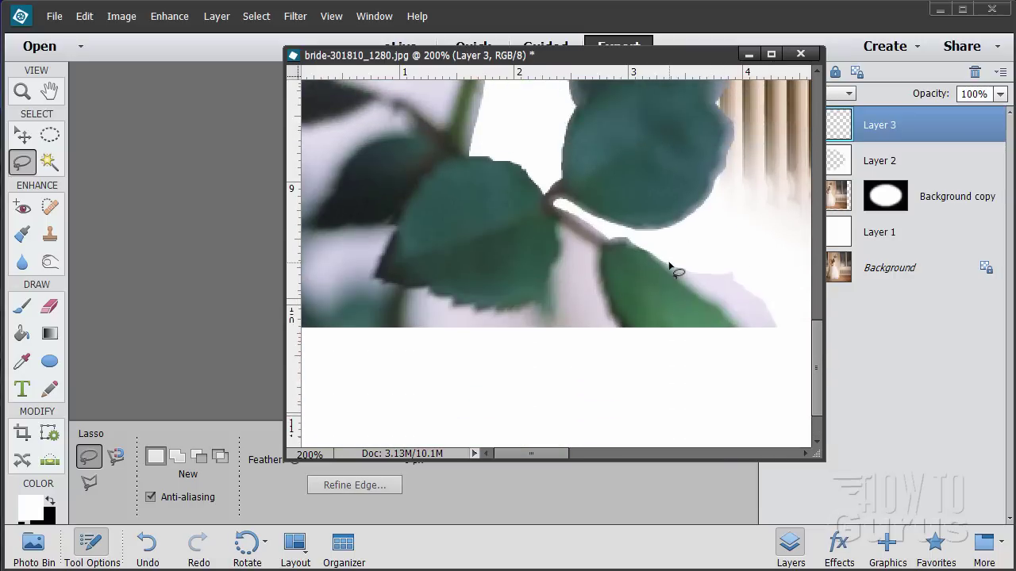
mouse_move(658, 262)
left_mouse_down()
mouse_move(748, 333)
mouse_move(767, 338)
mouse_move(791, 306)
mouse_move(721, 256)
mouse_move(657, 261)
left_mouse_up()
key("Delete")
key("ctrl+d")
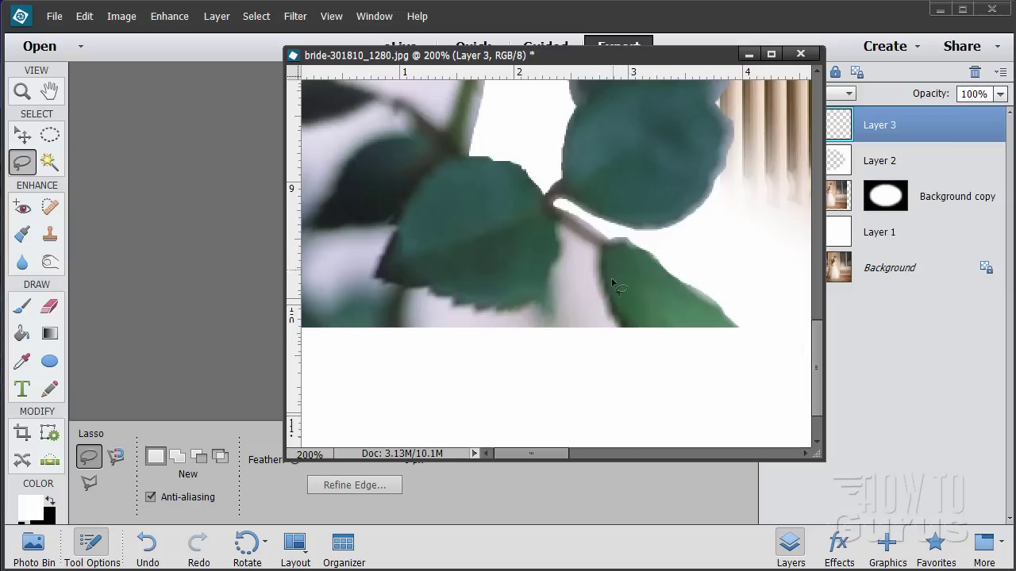
- Lasso and delete the background between the two bottom leaves and beneath the serrated leaf, and deselect
mouse_move(561, 228)
left_mouse_down()
mouse_move(592, 240)
mouse_move(624, 332)
mouse_move(426, 339)
mouse_move(402, 326)
mouse_move(422, 288)
mouse_move(427, 298)
mouse_move(511, 316)
mouse_move(547, 293)
mouse_move(562, 222)
left_mouse_up()
left_click(564, 254)
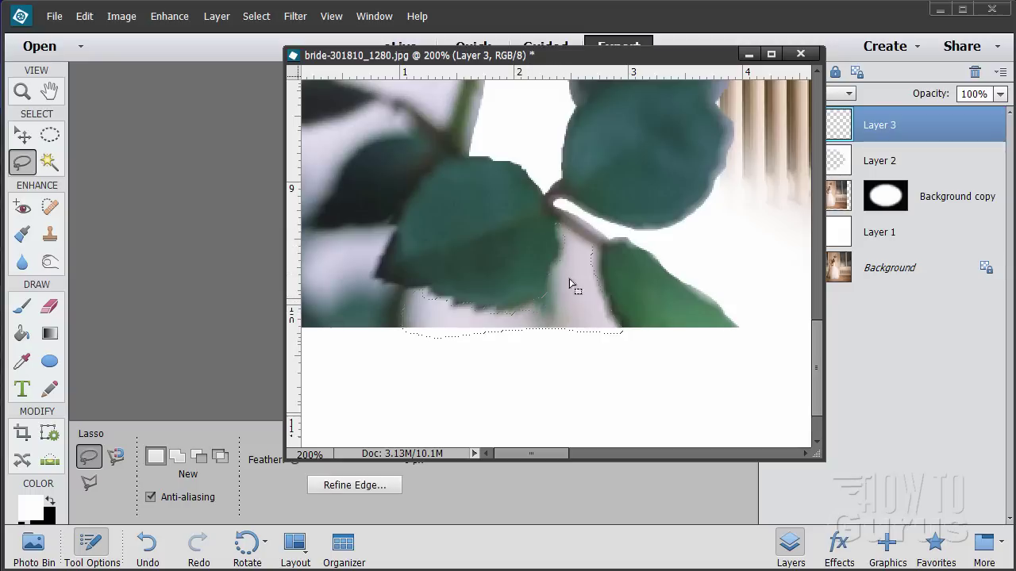
key("Delete")
key("ctrl+d")
- Lasso around the dark lower-left leaves and delete the background beneath and between them on Layer 3
left_click_drag(569, 454, 533, 455)
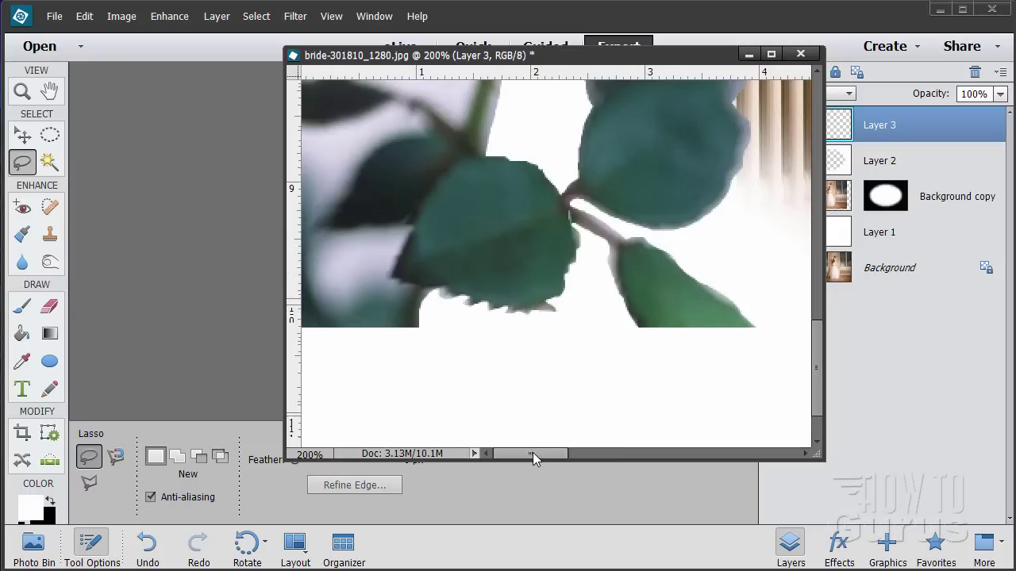
scroll(443, 342, "up", 2)
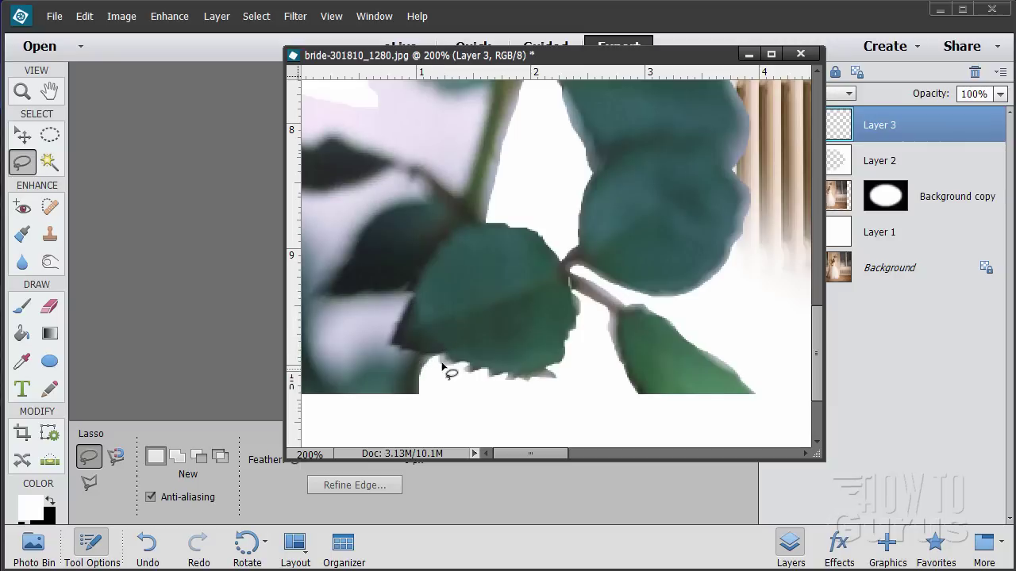
mouse_move(440, 362)
left_mouse_down()
mouse_move(389, 338)
mouse_move(407, 311)
mouse_move(376, 294)
mouse_move(314, 295)
mouse_move(356, 262)
mouse_move(375, 213)
mouse_move(425, 203)
left_mouse_up()
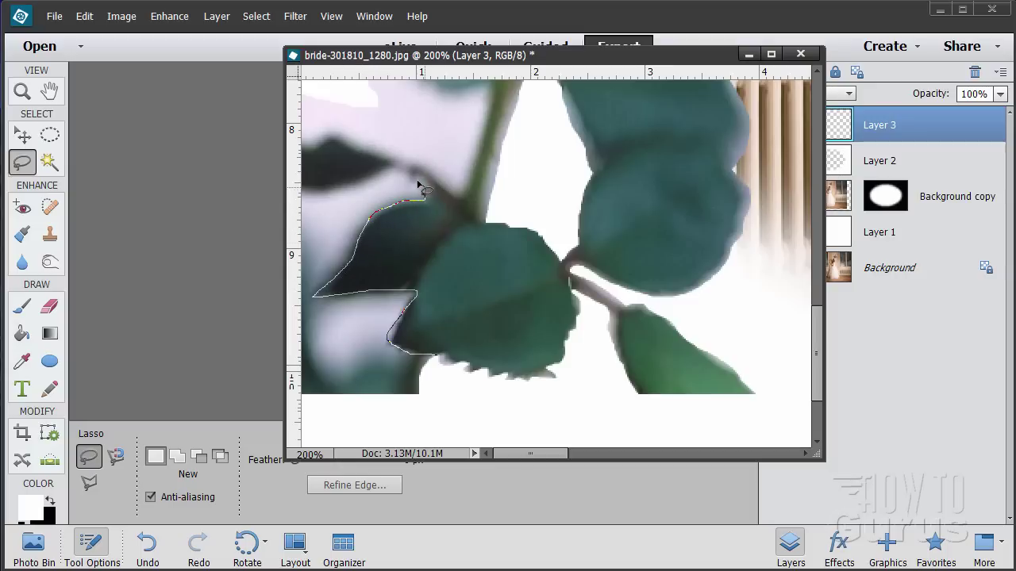
mouse_move(396, 171)
left_mouse_down()
mouse_move(302, 206)
mouse_move(297, 415)
mouse_move(456, 410)
mouse_move(444, 363)
mouse_move(446, 392)
left_mouse_up()
left_click(420, 392)
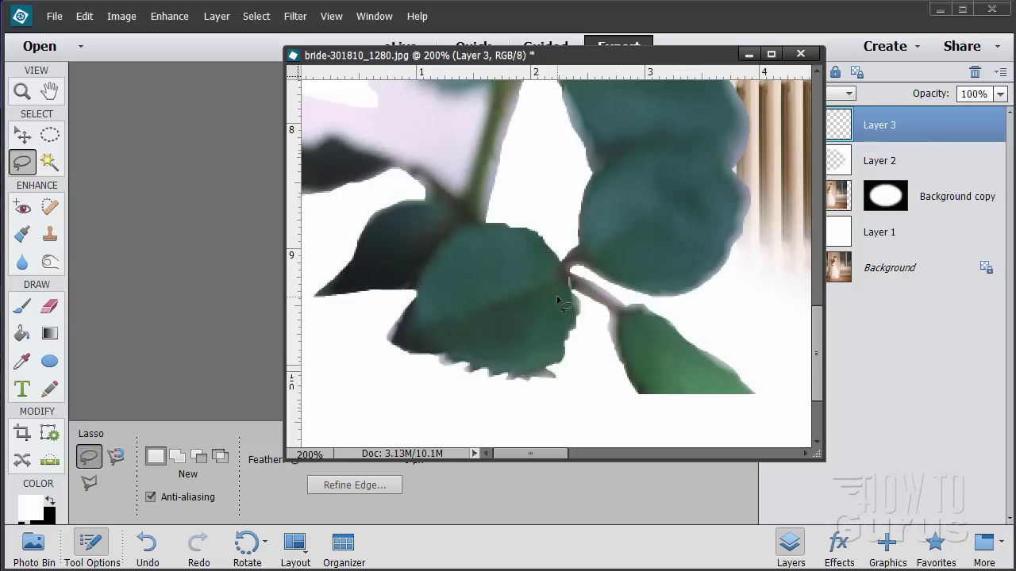
- Lasso and delete the pale background enclosed by the light-green leaf, the stem and the dark left leaf, and deselect
scroll(559, 302, "up", 3)
scroll(560, 302, "up", 2)
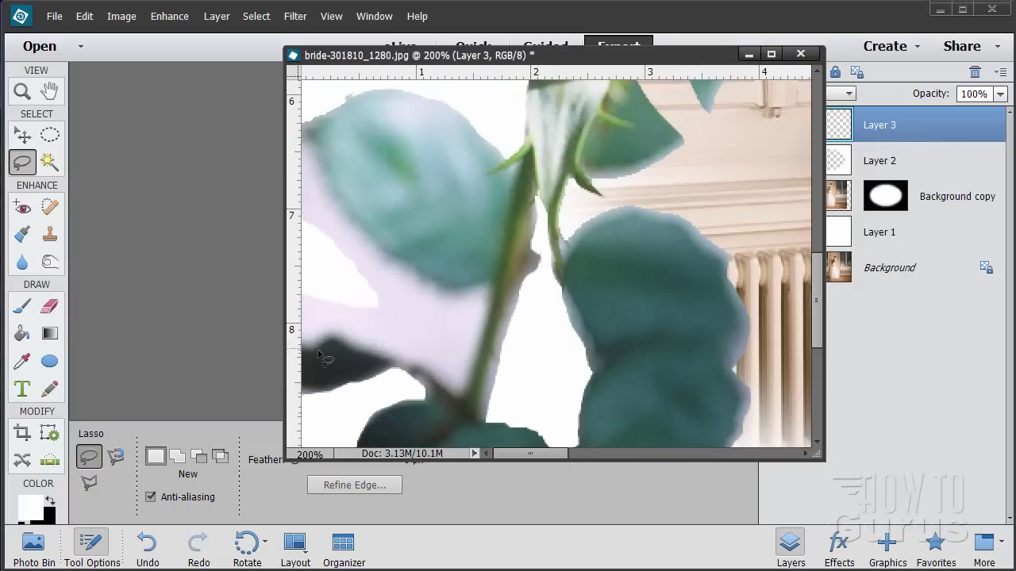
left_click_drag(358, 351, 456, 392)
mouse_move(482, 334)
left_mouse_down()
mouse_move(492, 285)
mouse_move(444, 292)
mouse_move(369, 244)
mouse_move(333, 192)
left_mouse_up()
mouse_move(316, 164)
left_mouse_down()
mouse_move(297, 140)
mouse_move(302, 125)
mouse_move(291, 317)
mouse_move(300, 354)
mouse_move(321, 345)
left_mouse_up()
key("Delete")
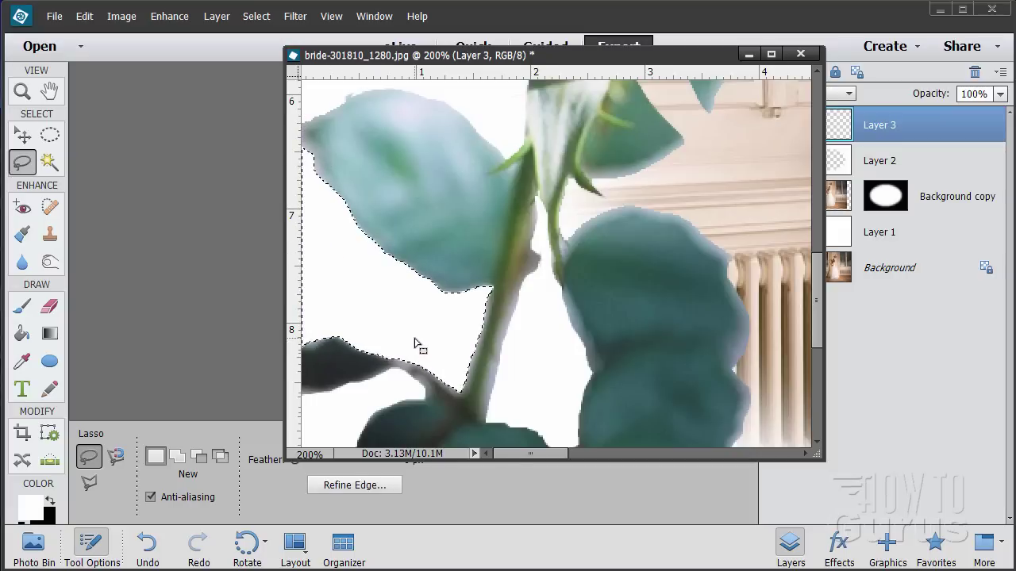
key("ctrl+d")
- Reduce the opacity of the rose on Layer 3 to 20%
key("z")
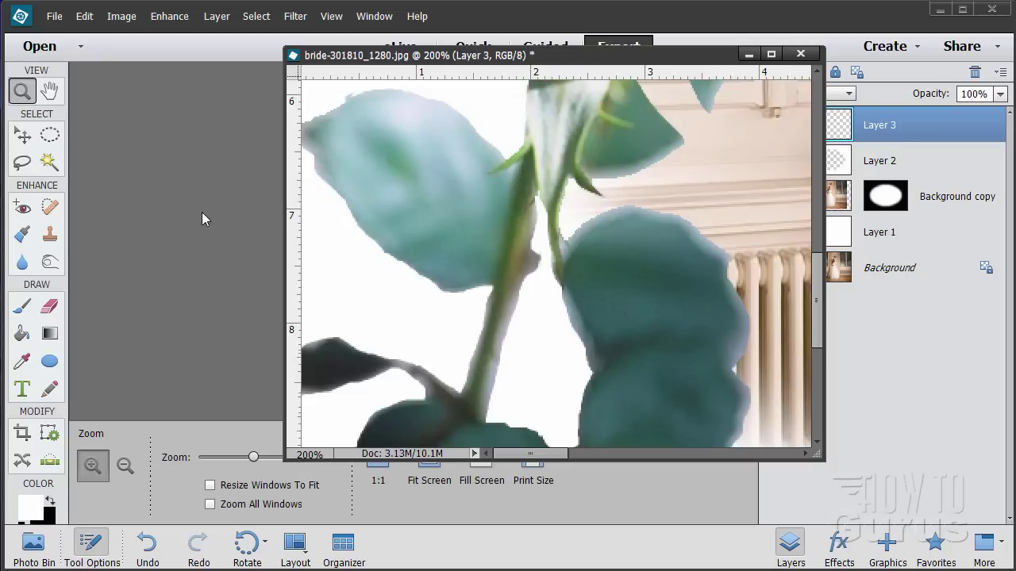
left_click(544, 290, "alt")
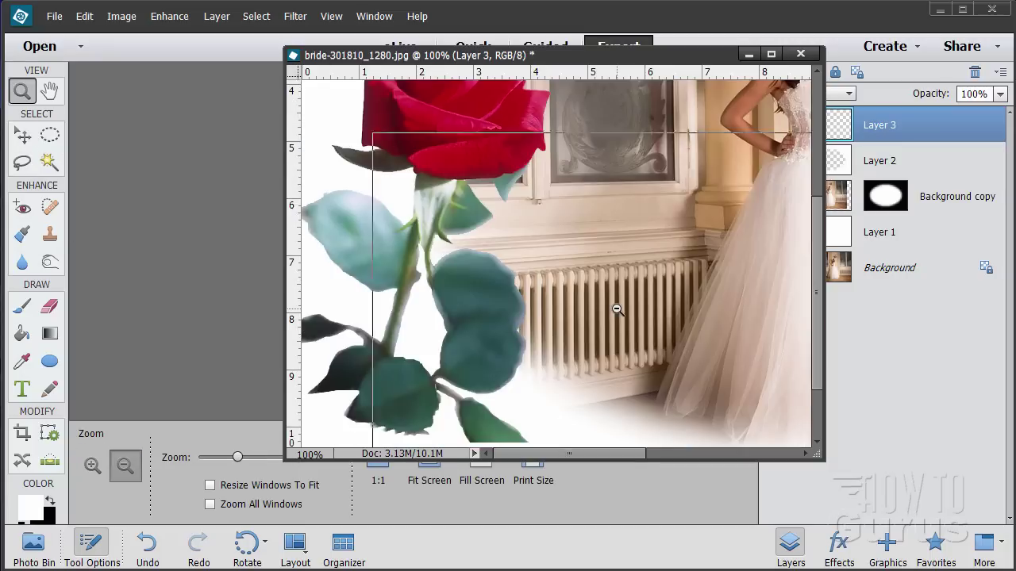
left_click(617, 309, "alt")
left_click_drag(585, 56, 452, 51)
left_click(447, 230)
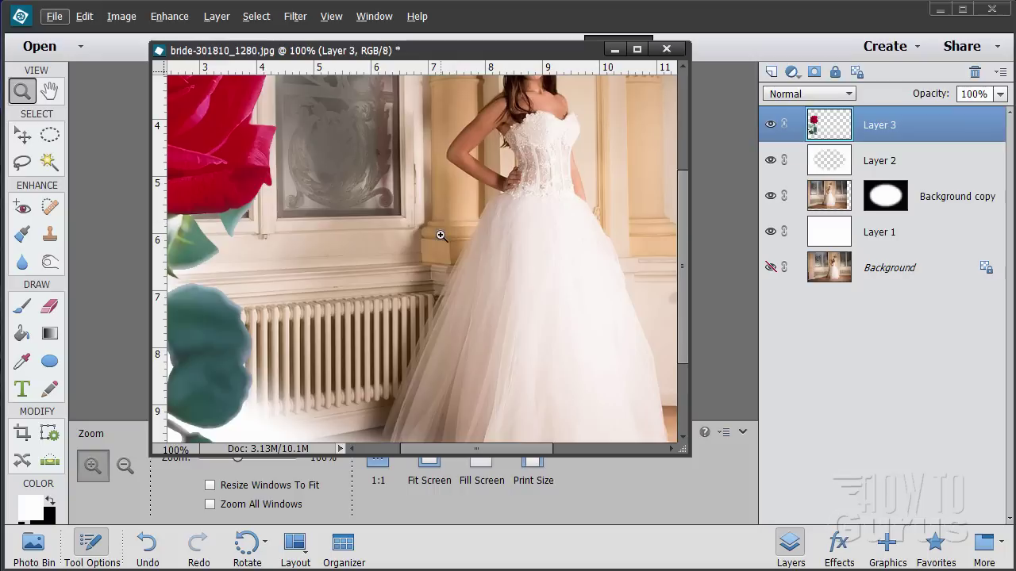
left_click(442, 236, "alt")
left_click(442, 236, "alt")
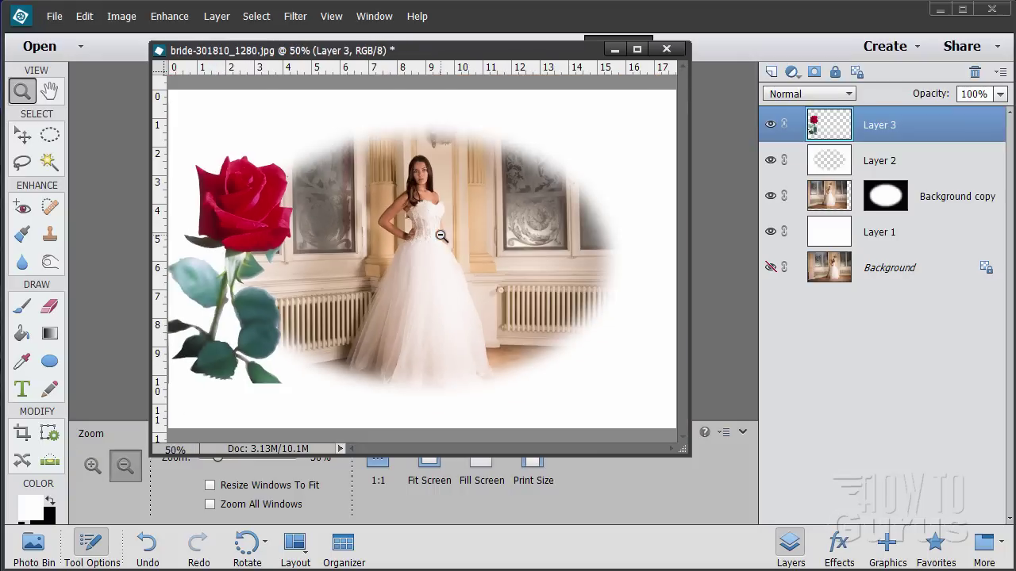
left_click(23, 136)
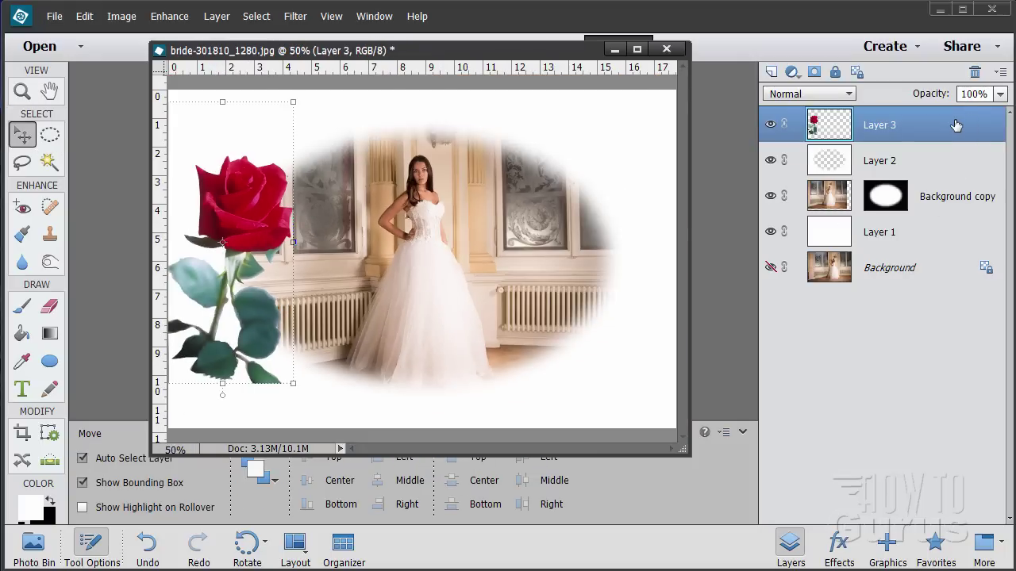
left_click(1000, 94)
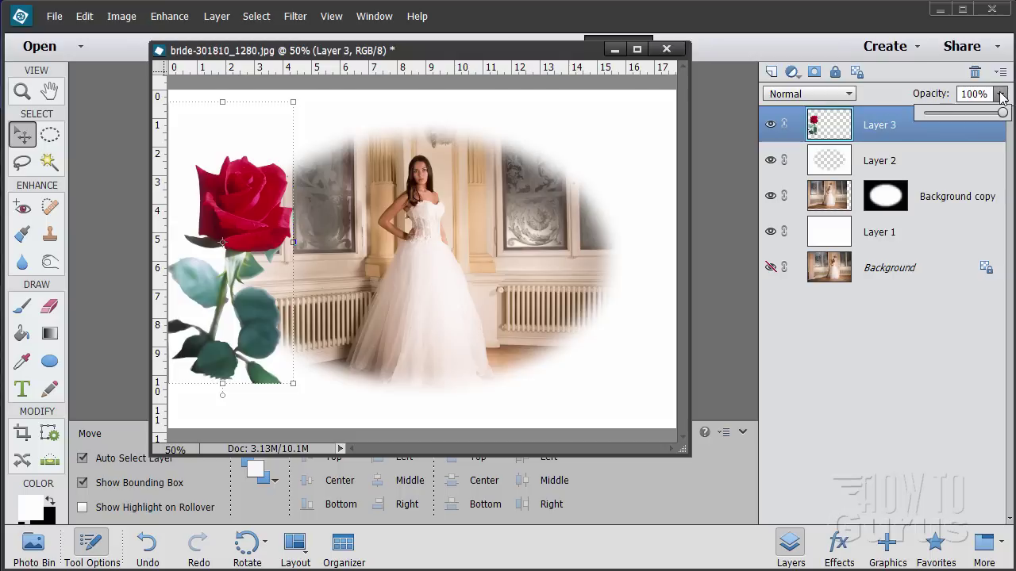
left_click_drag(1001, 113, 939, 116)
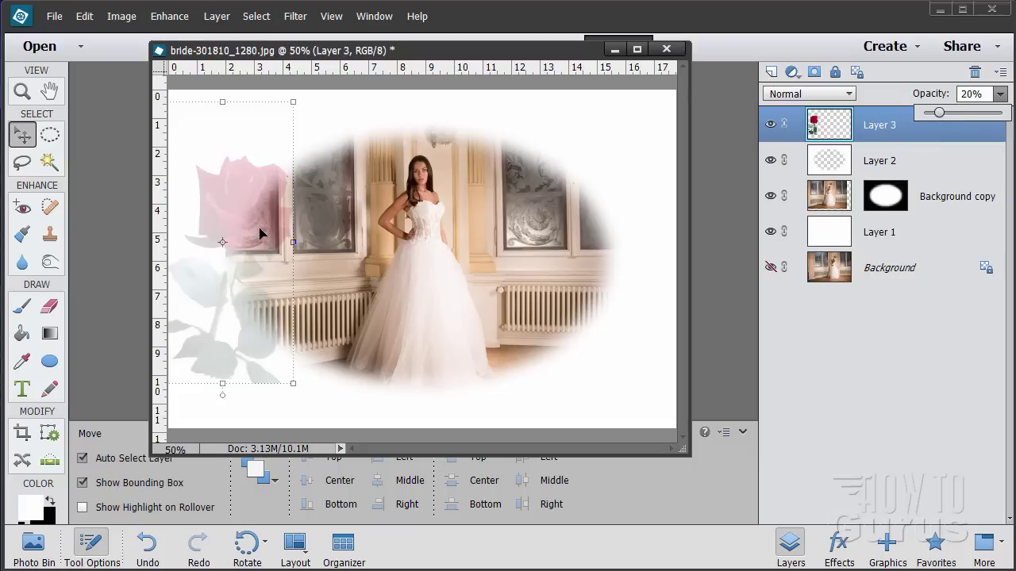
- Shift the faded rose slightly left and upward, trying Layer 3 beneath the Background copy layer before returning it to the top
mouse_move(248, 211)
left_mouse_down()
mouse_move(243, 199)
mouse_move(242, 208)
left_mouse_up()
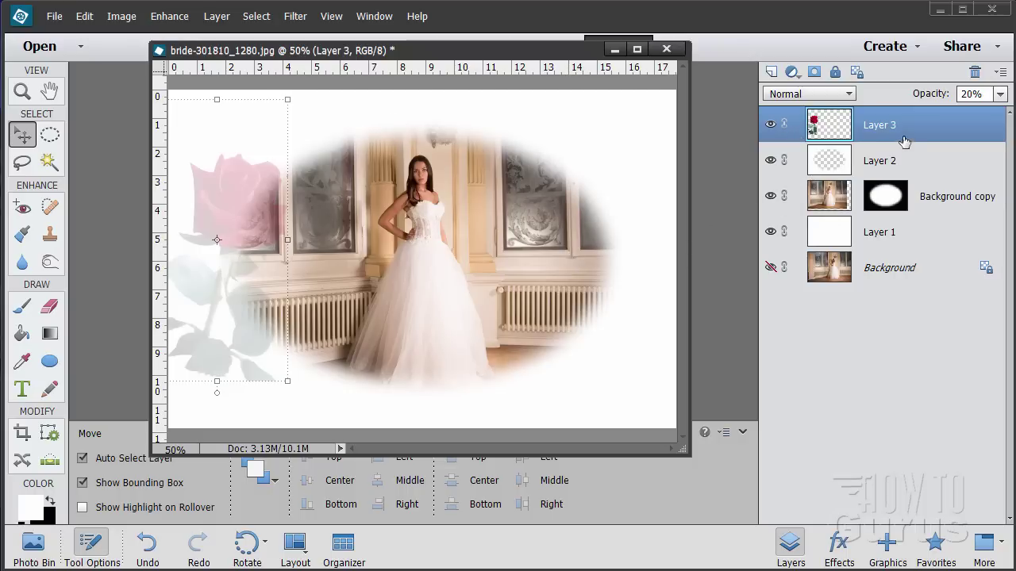
left_click_drag(915, 139, 906, 213)
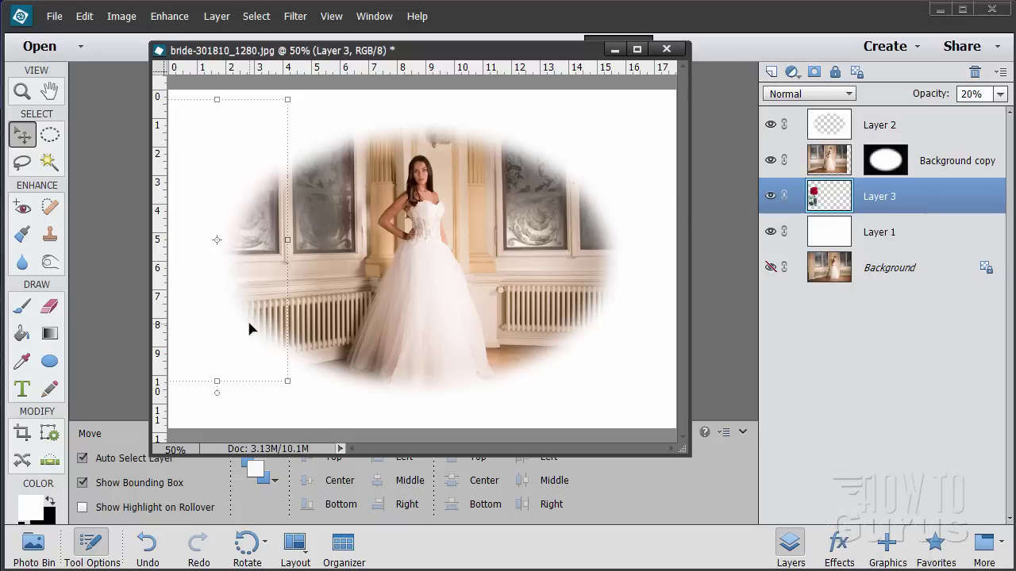
left_click_drag(917, 202, 921, 124)
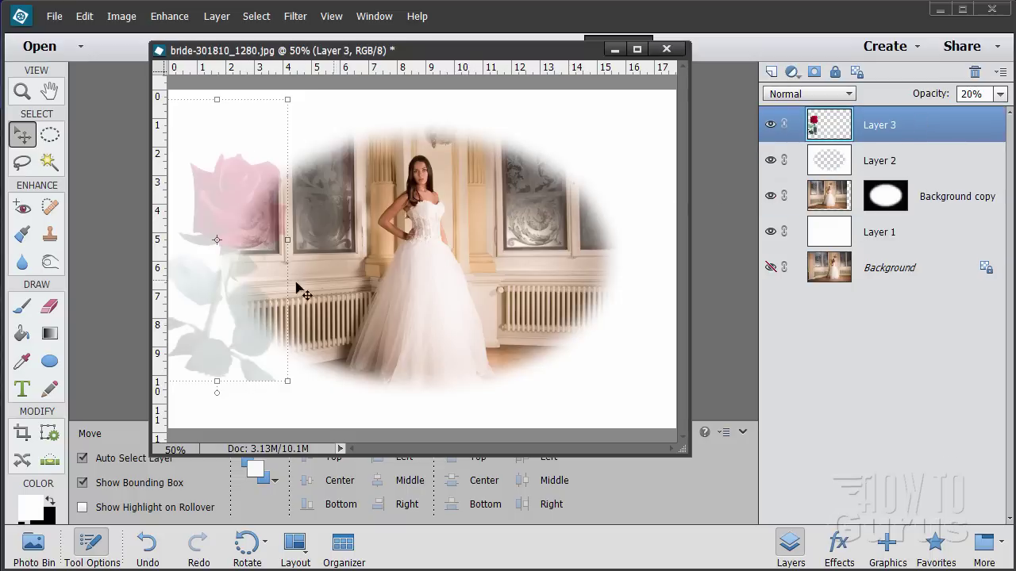
left_click_drag(227, 211, 223, 175)
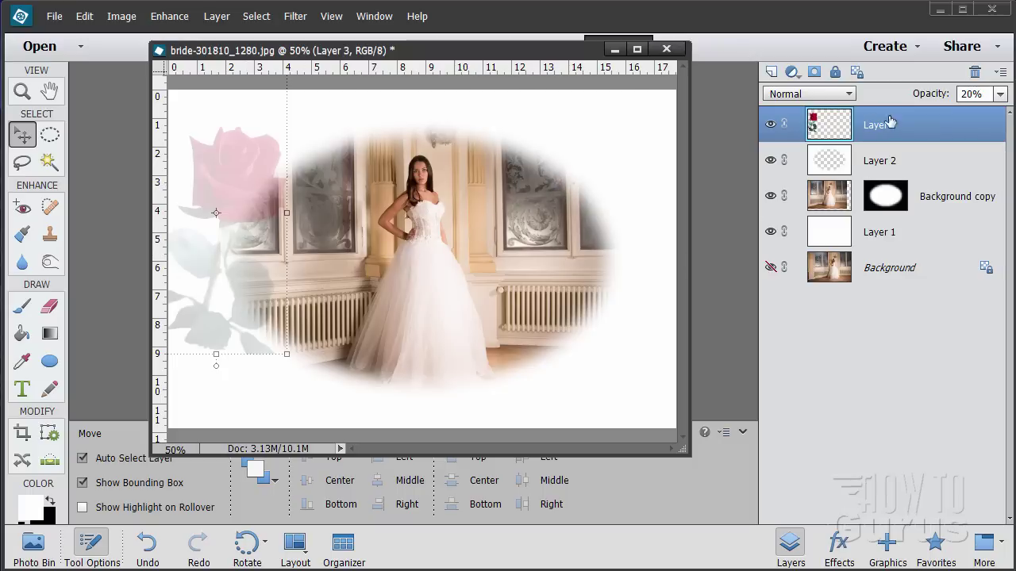
- Duplicate the rose's Layer 3 and hide the original layer
left_click_drag(893, 127, 771, 72)
left_click(769, 160)
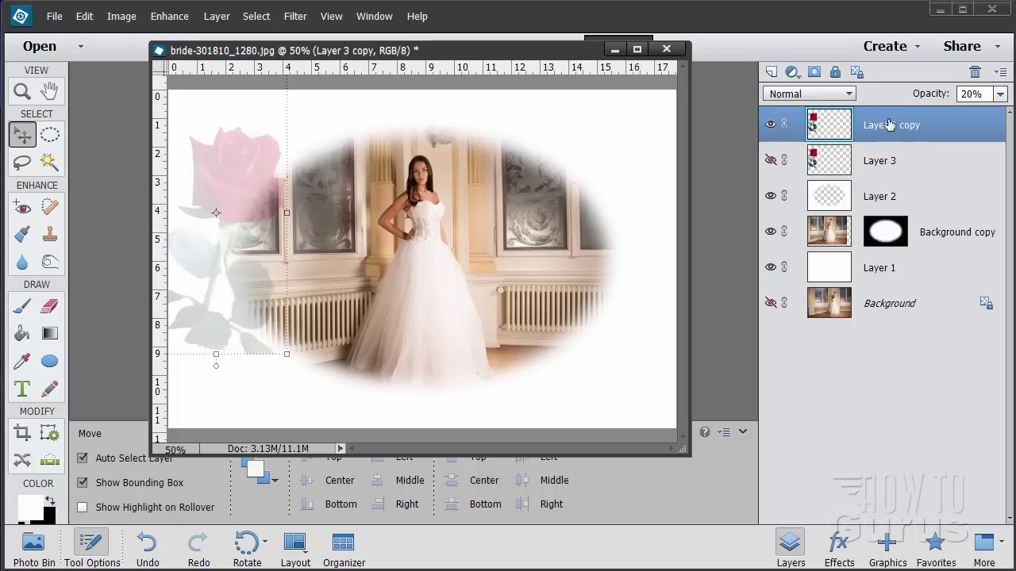
- Show the guides, draw an ellipse from their crossing to match the vignette, delete the Layer 3 copy rose inside it, and deselect
left_click(50, 138)
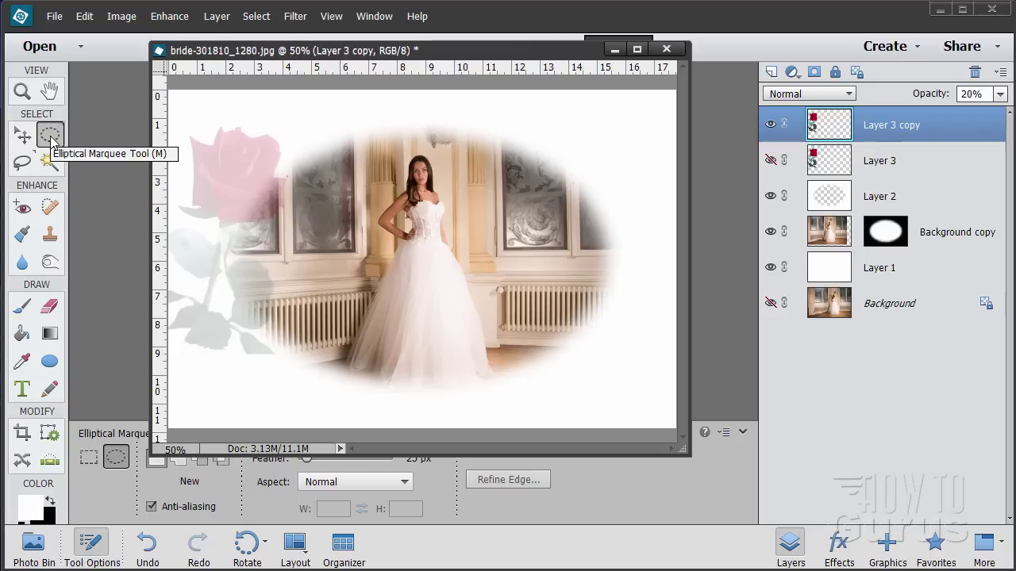
left_click(330, 16)
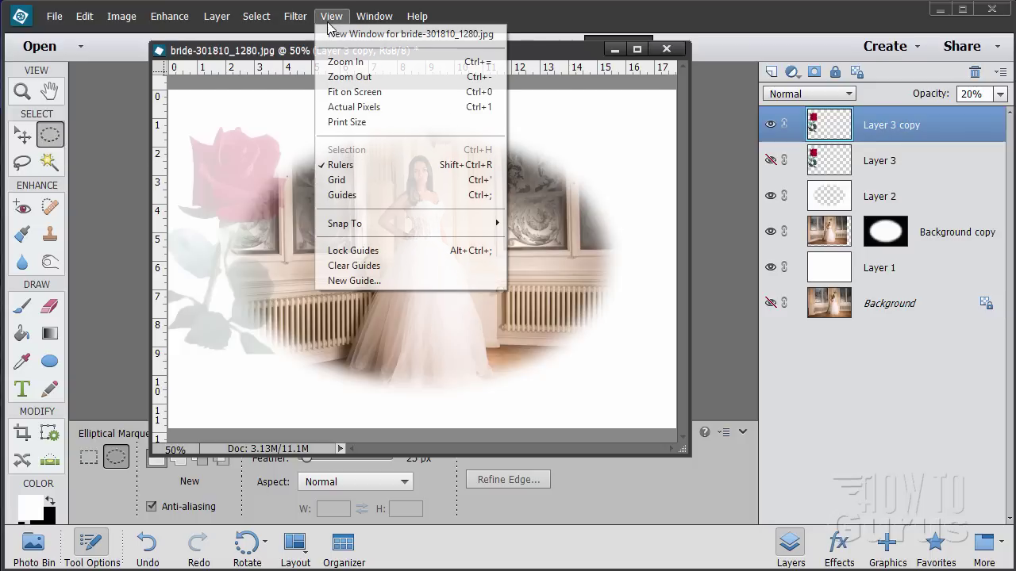
left_click(341, 194)
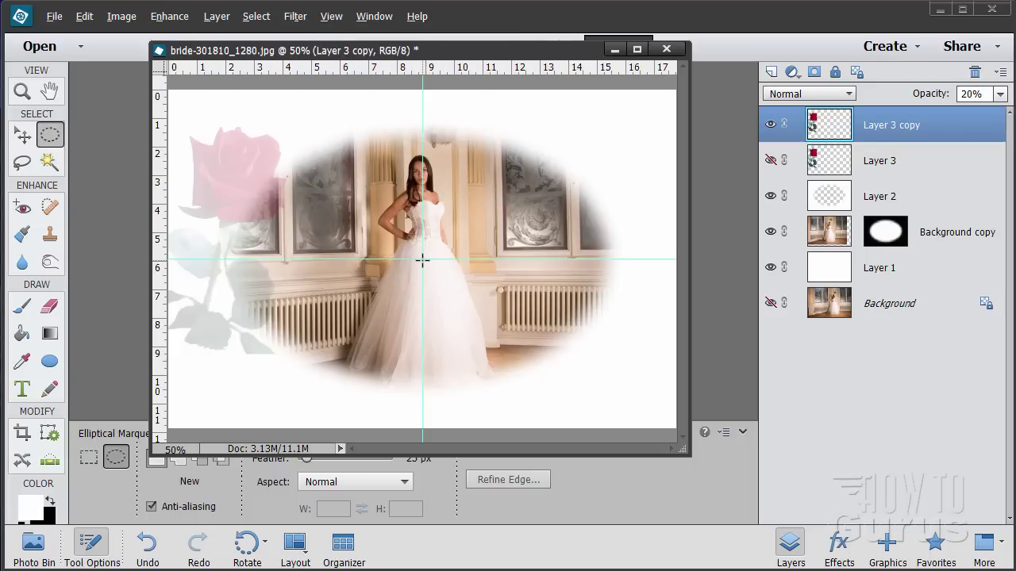
left_click_drag(422, 259, 236, 133)
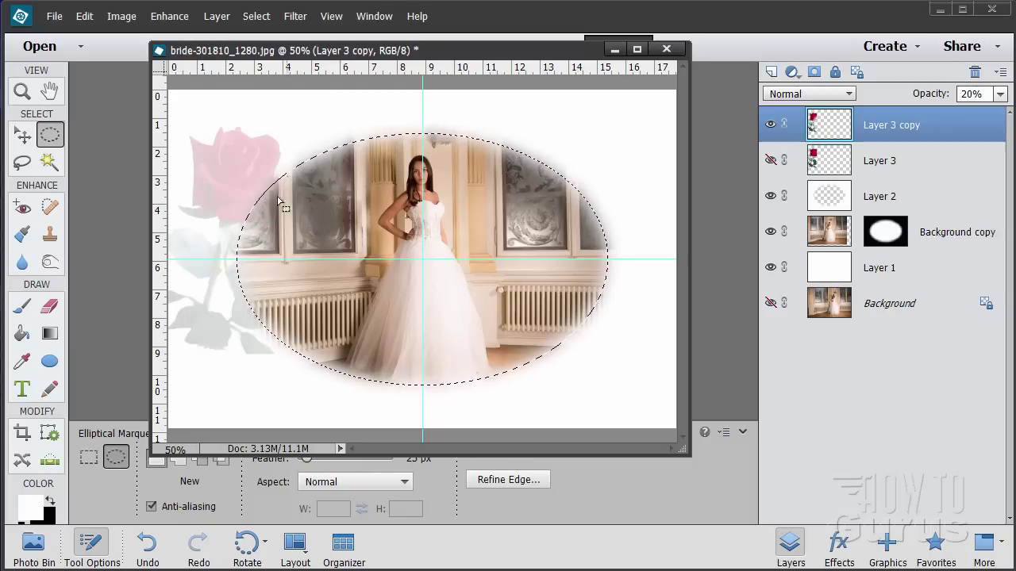
left_click(256, 16)
left_click(262, 48)
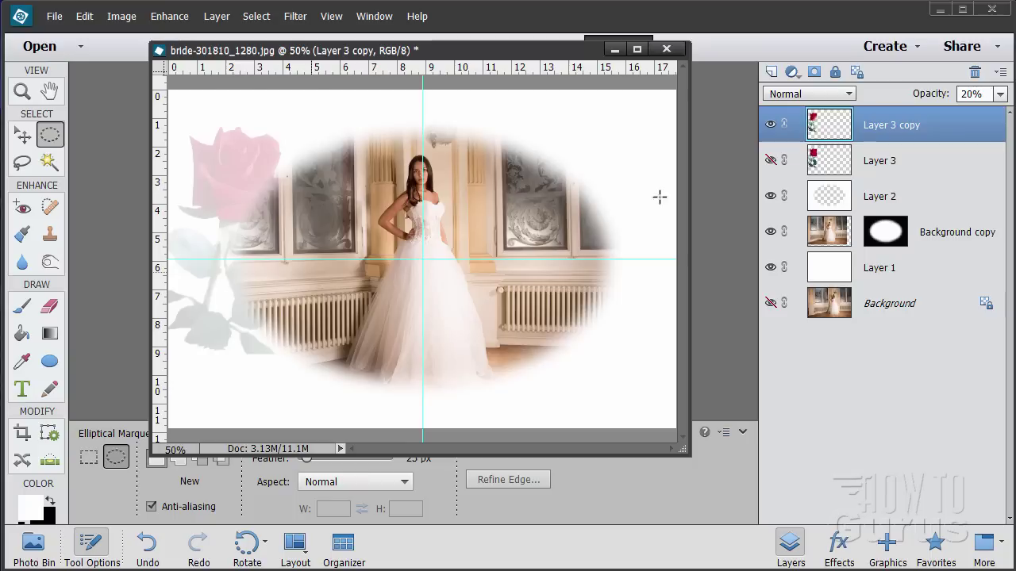
- Show the original Layer 3 again and move the rose on Layer 3 copy to the right side of the vignette
left_click(879, 162)
left_click(770, 165)
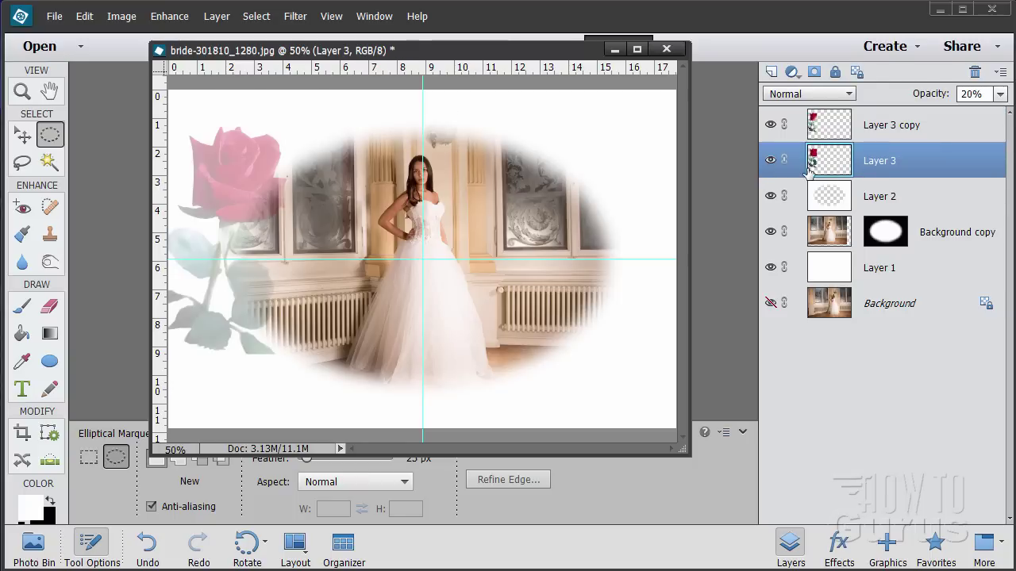
left_click(23, 135)
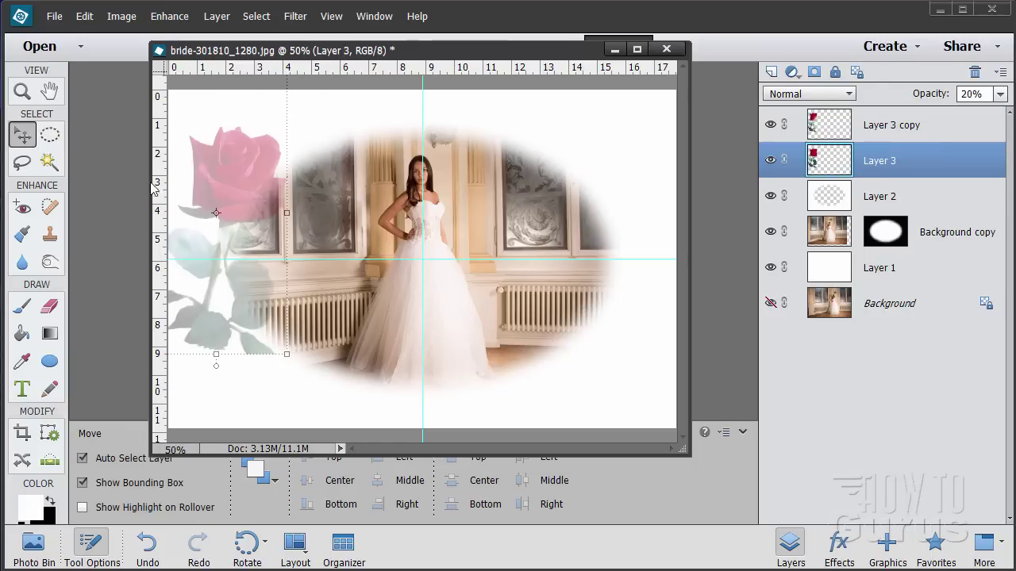
left_click_drag(260, 209, 643, 274)
key("ctrl+z")
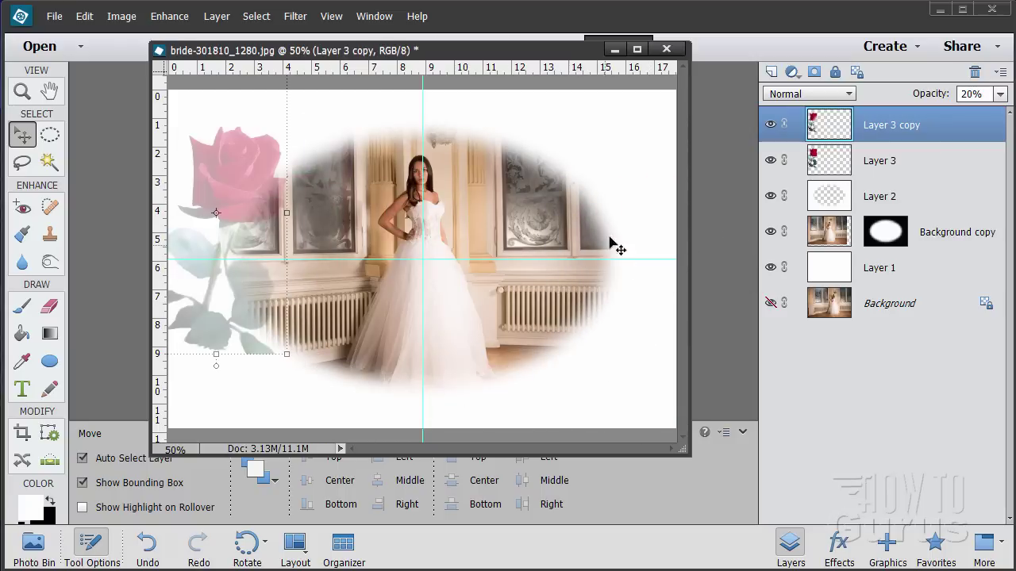
left_click_drag(241, 190, 605, 256)
left_click_drag(591, 337, 625, 277)
left_click(84, 16)
left_click(103, 36)
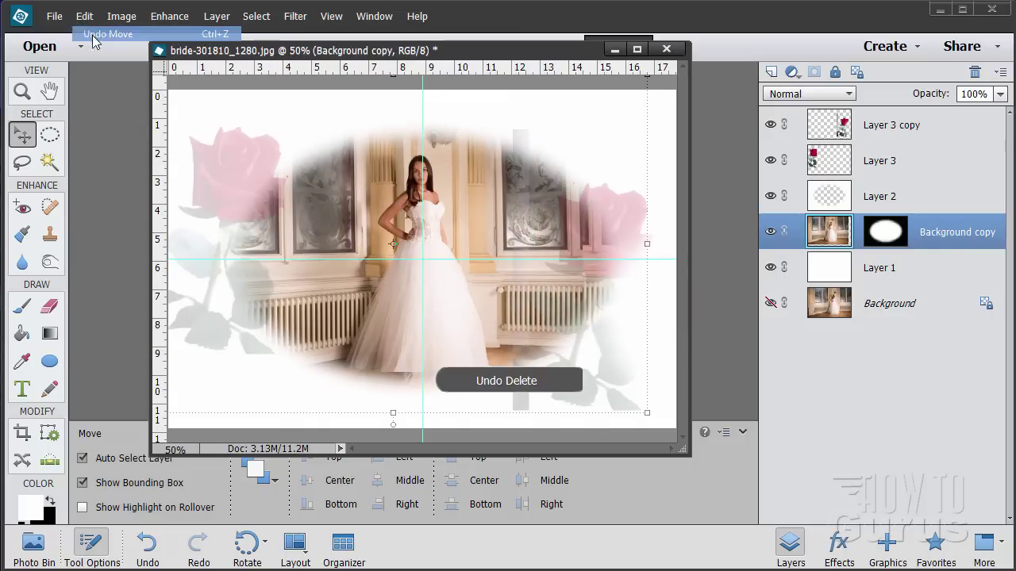
key("ctrl+z")
- Lock Layer 2, the Background copy layer and Layer 1 against accidental moves
left_click(953, 171)
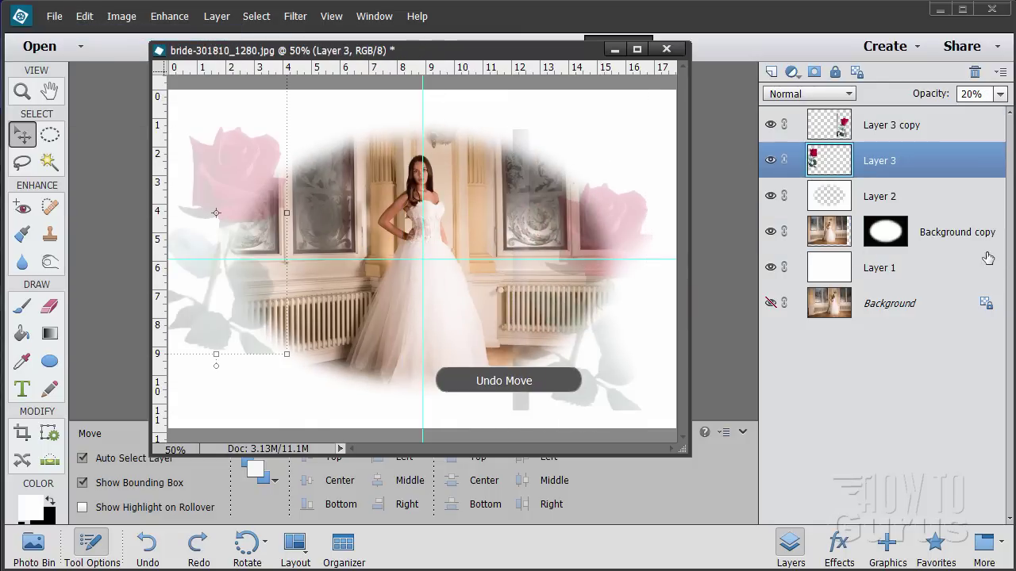
left_click(964, 242)
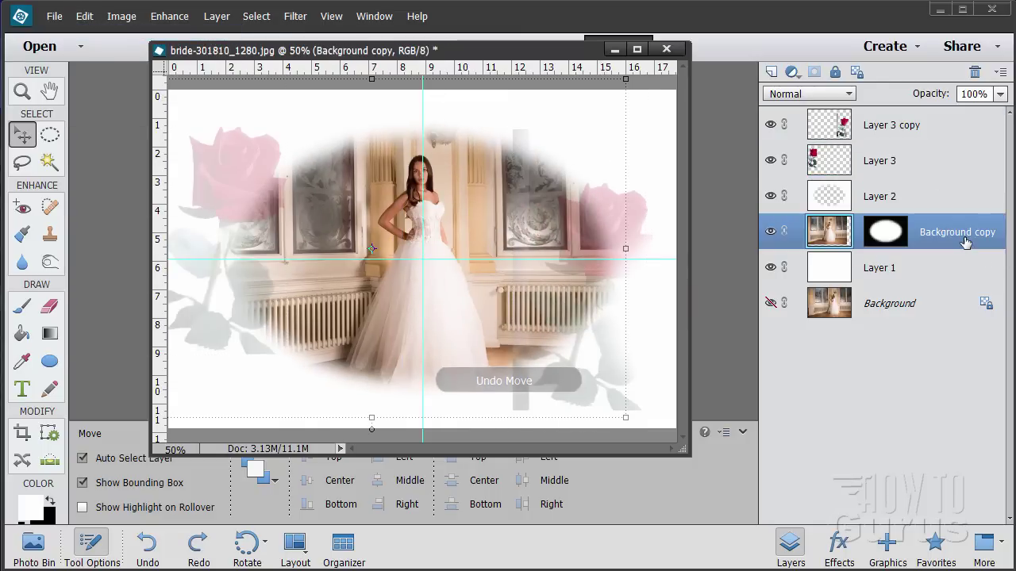
left_click(934, 198, "ctrl")
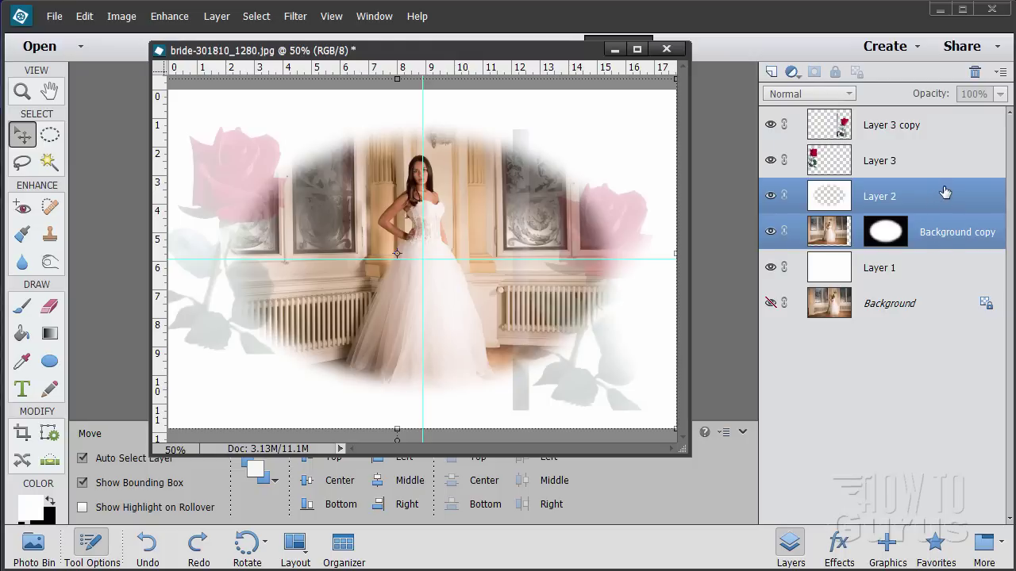
left_click(945, 194)
left_click(835, 72)
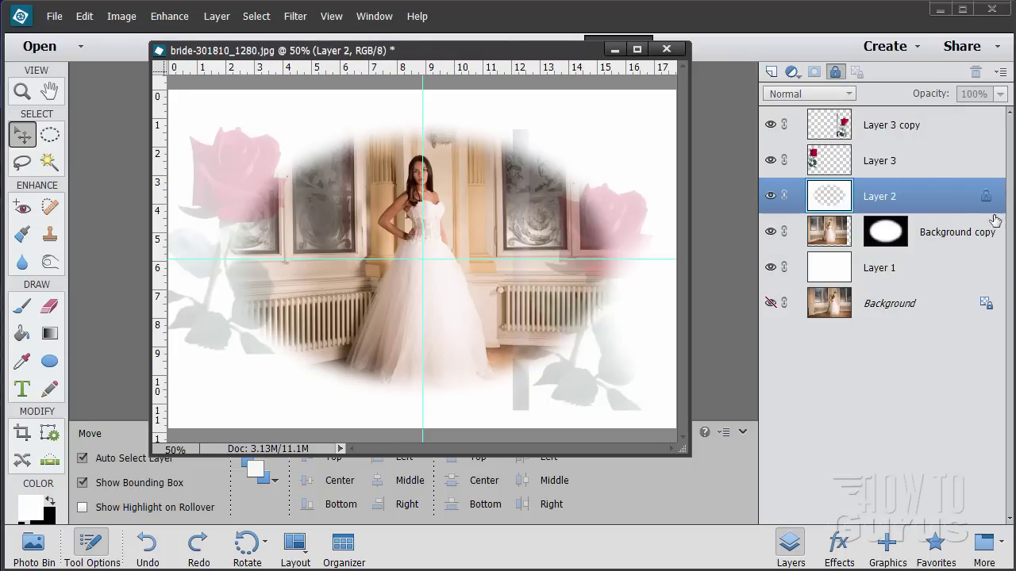
left_click(954, 236)
left_click(836, 73)
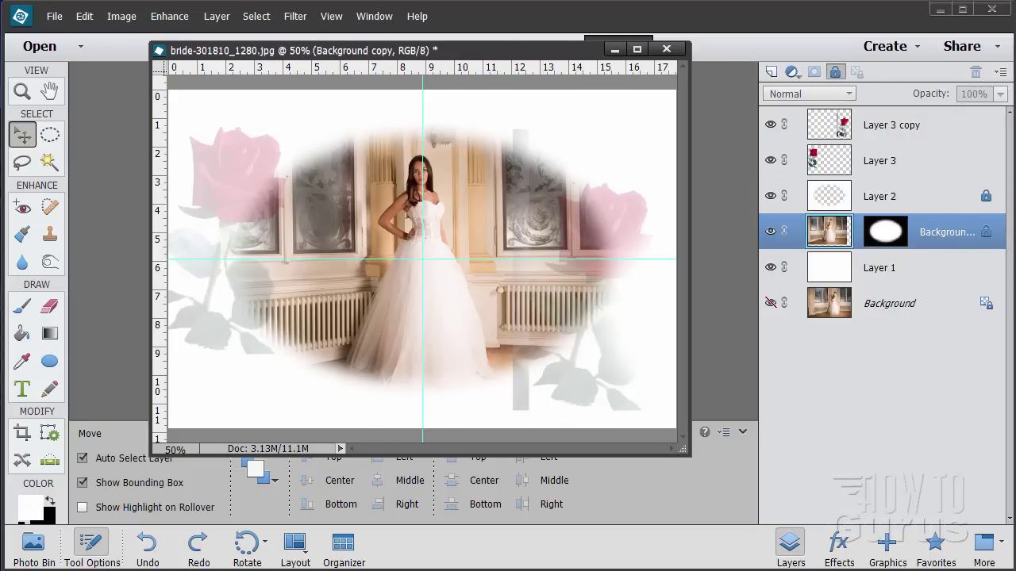
left_click(961, 279)
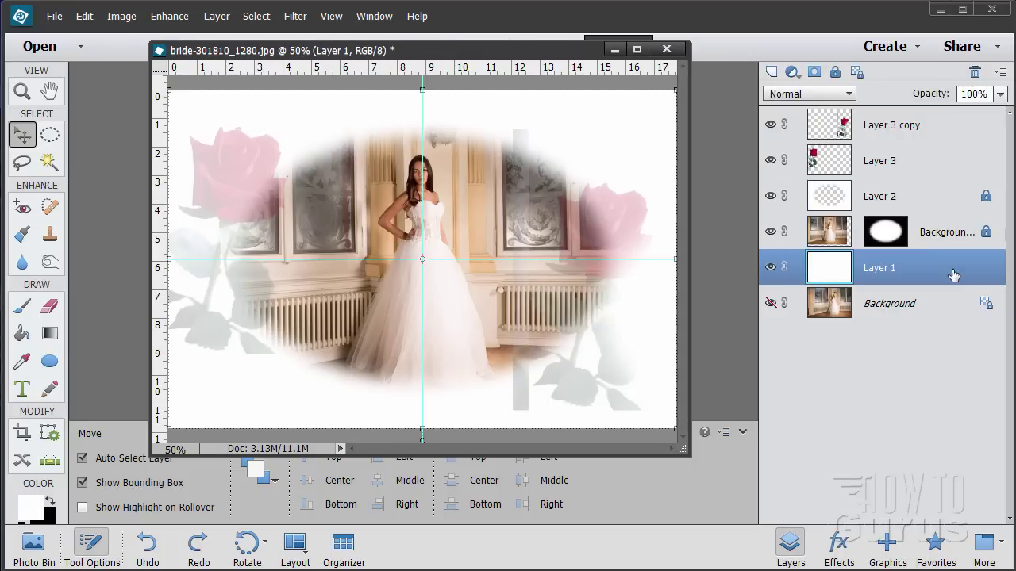
left_click(835, 72)
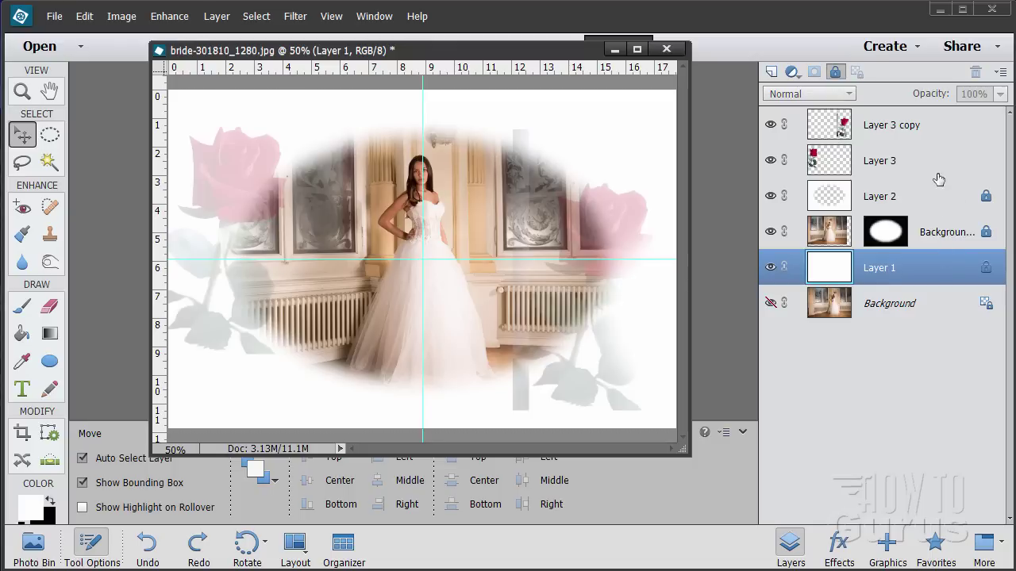
- Nudge the right-hand rose on Layer 3 copy slightly upward and erase the leftover vertical strip beside it
left_click(928, 127)
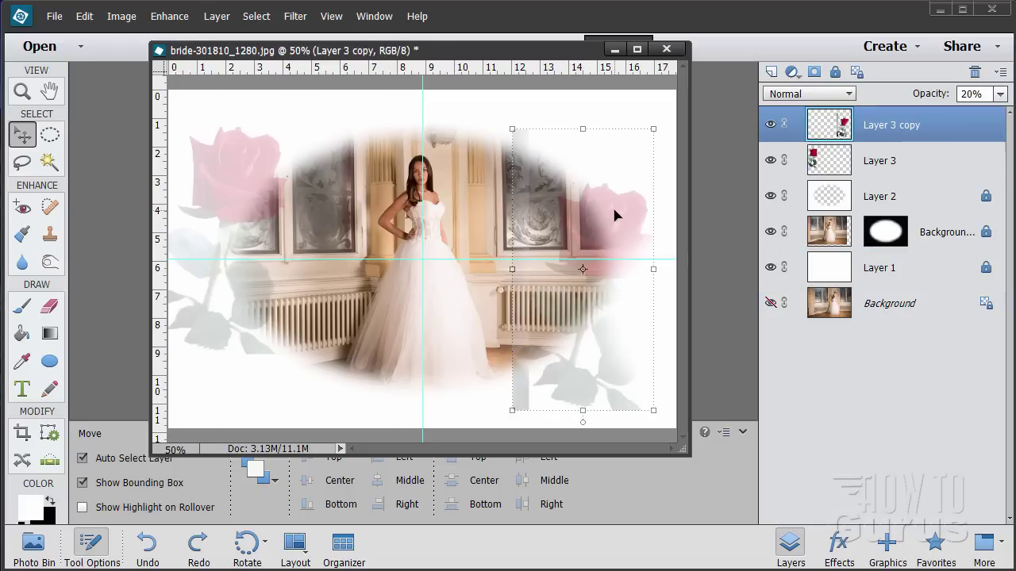
mouse_move(618, 211)
left_mouse_down()
mouse_move(621, 180)
mouse_move(621, 191)
left_mouse_up()
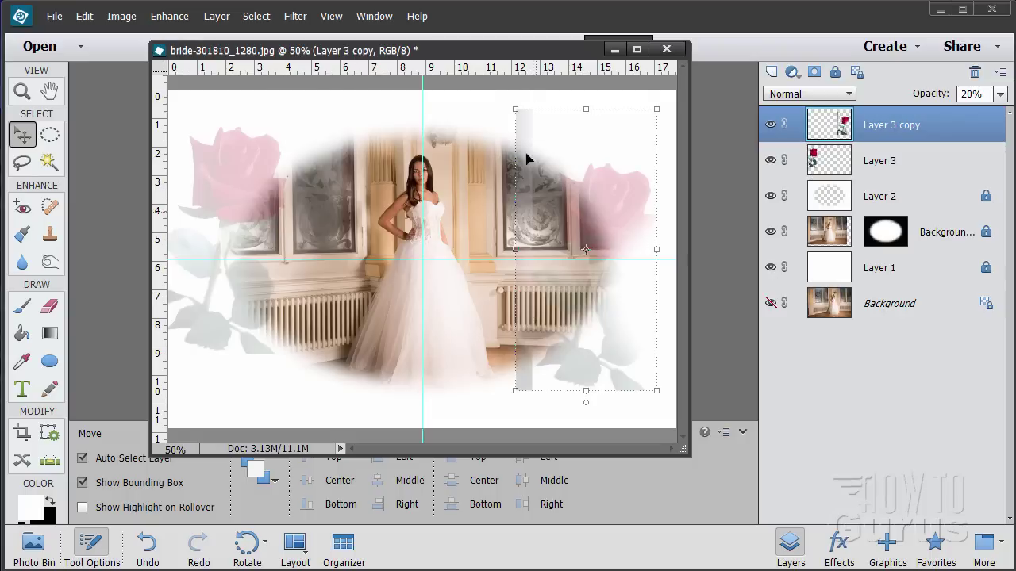
left_click(54, 309)
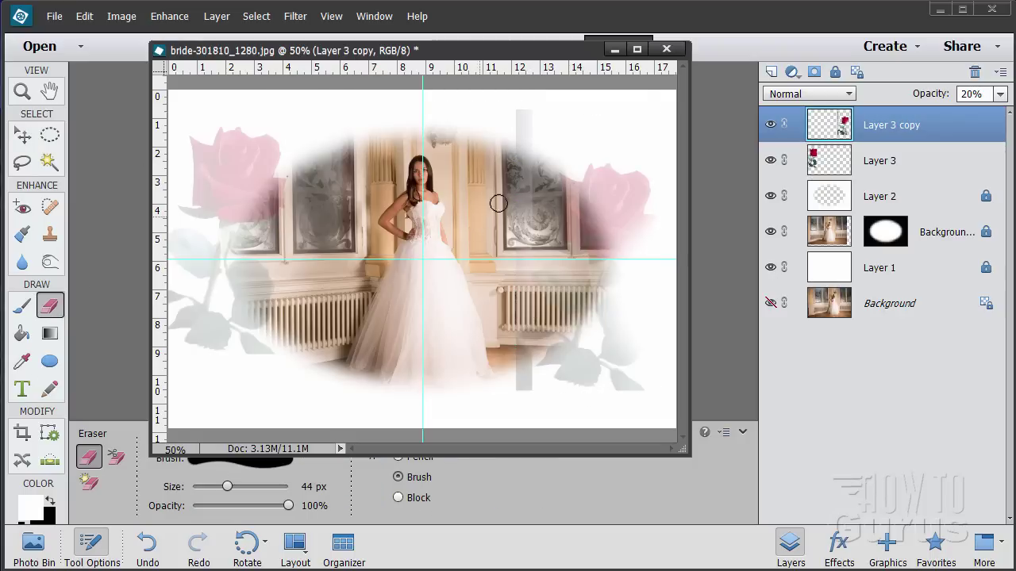
mouse_move(527, 142)
left_mouse_down()
mouse_move(507, 173)
mouse_move(530, 138)
mouse_move(529, 118)
mouse_move(530, 185)
mouse_move(526, 172)
mouse_move(514, 192)
mouse_move(528, 311)
mouse_move(512, 321)
mouse_move(512, 358)
mouse_move(527, 368)
mouse_move(518, 347)
mouse_move(530, 352)
mouse_move(519, 373)
left_mouse_up()
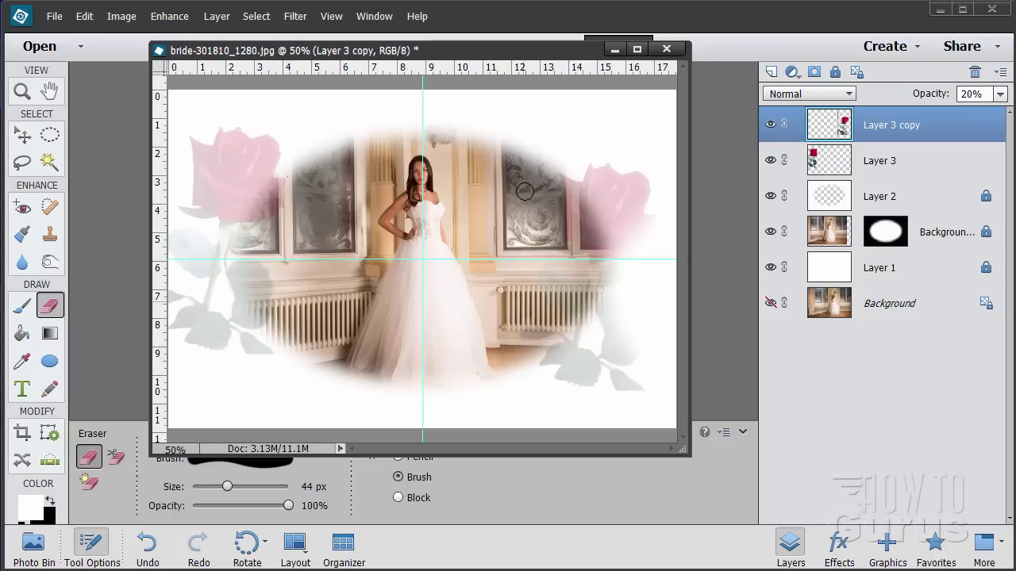
- Flip the rose on Layer 3 copy horizontally with Free Transform by pulling its right edge past the left one
left_click(23, 133)
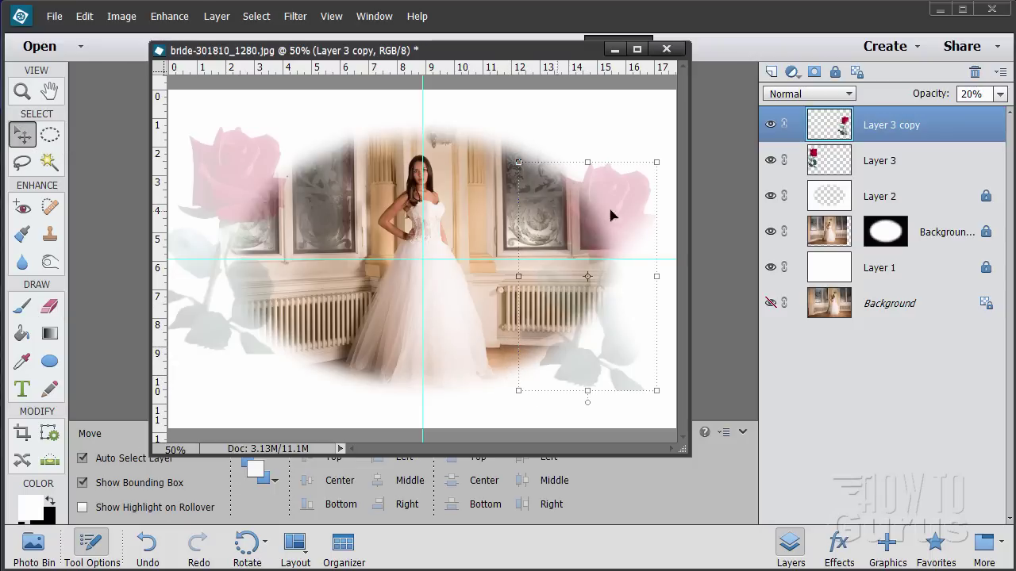
left_click(115, 18)
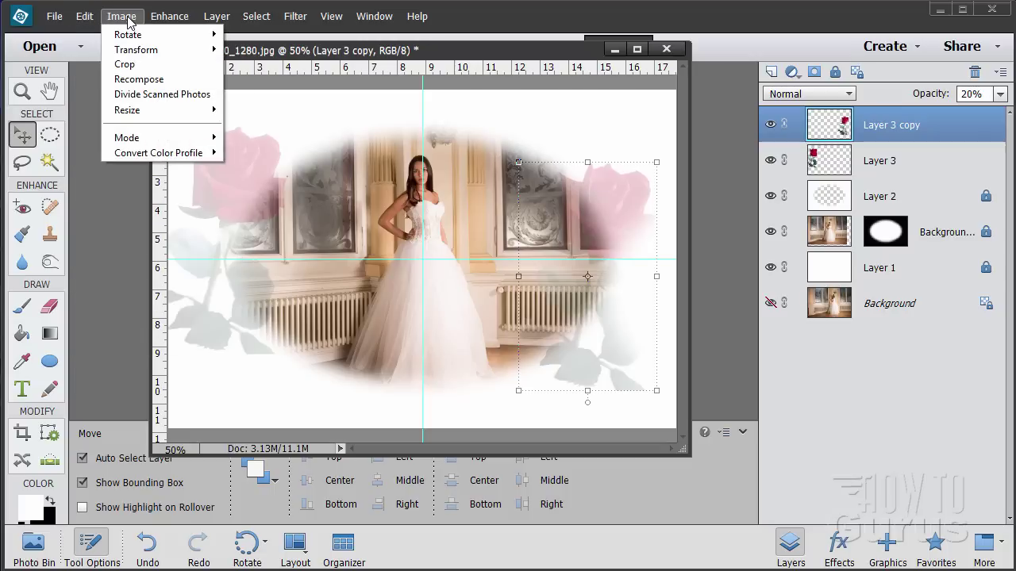
mouse_move(129, 50)
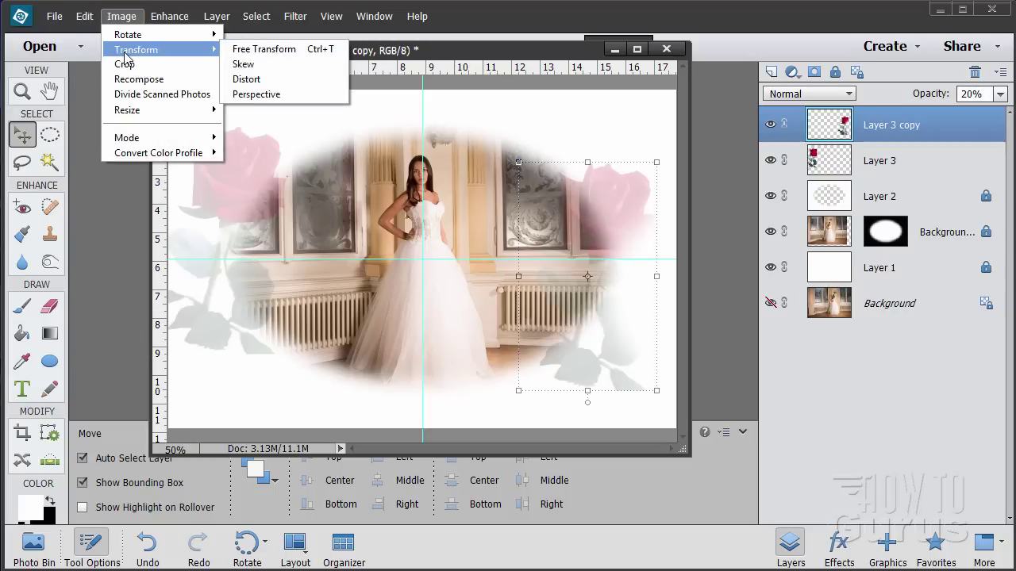
left_click(246, 54)
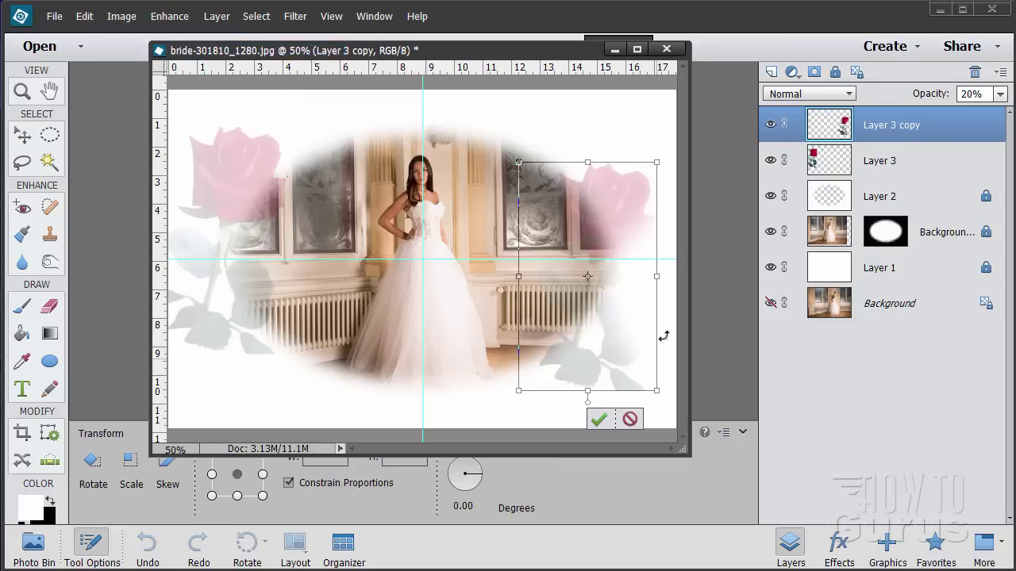
left_click_drag(657, 277, 393, 276)
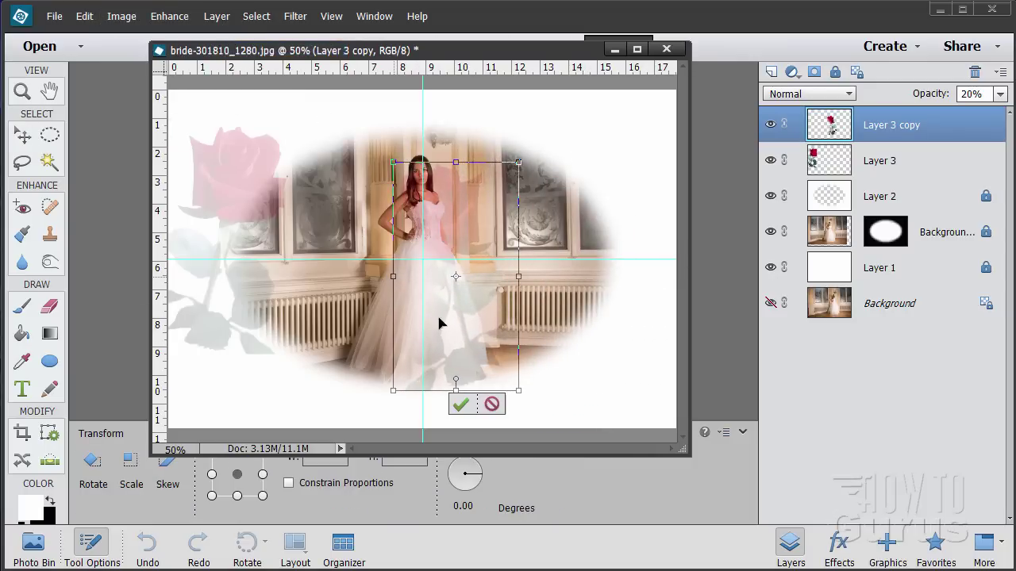
left_click(462, 407)
- Move the flipped rose into the image's lower-right corner, running off the edge, and stretch it wider
left_click_drag(462, 318, 639, 371)
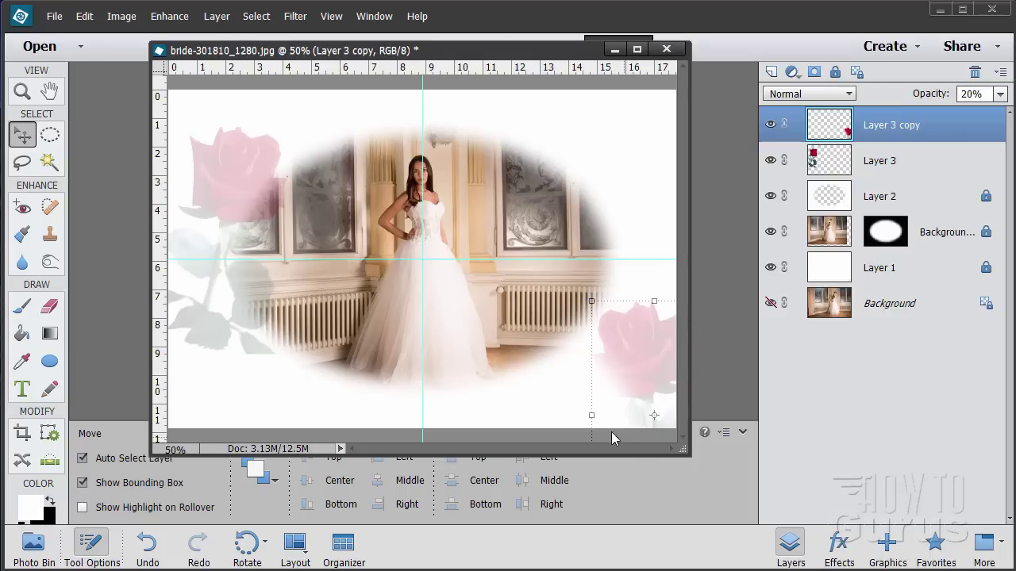
left_click_drag(589, 414, 608, 381)
left_click_drag(570, 413, 558, 414)
mouse_move(612, 371)
left_mouse_down()
mouse_move(615, 362)
mouse_move(620, 373)
left_mouse_up()
left_click_drag(564, 413, 546, 412)
left_click_drag(616, 358, 623, 355)
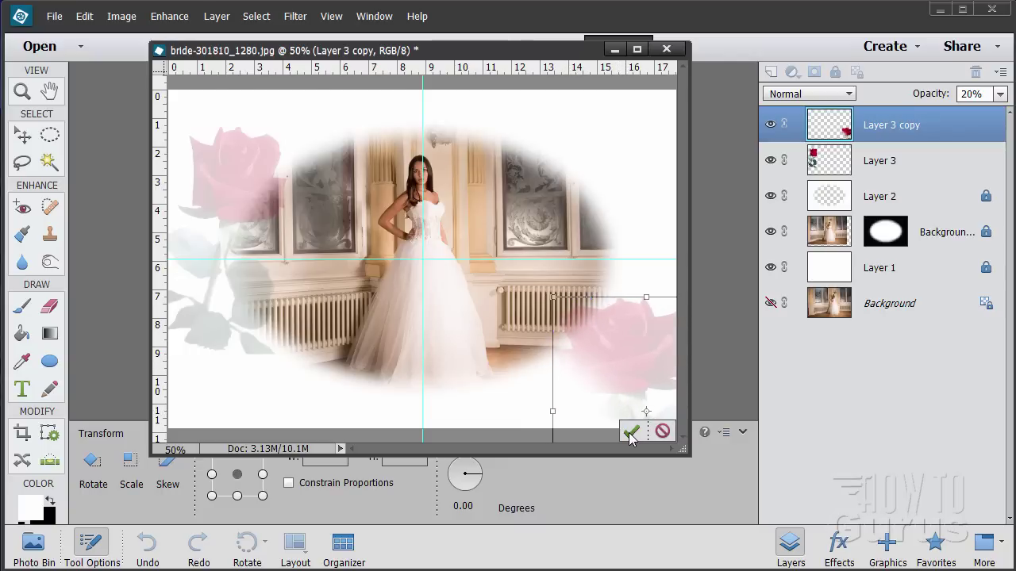
left_click(632, 435)
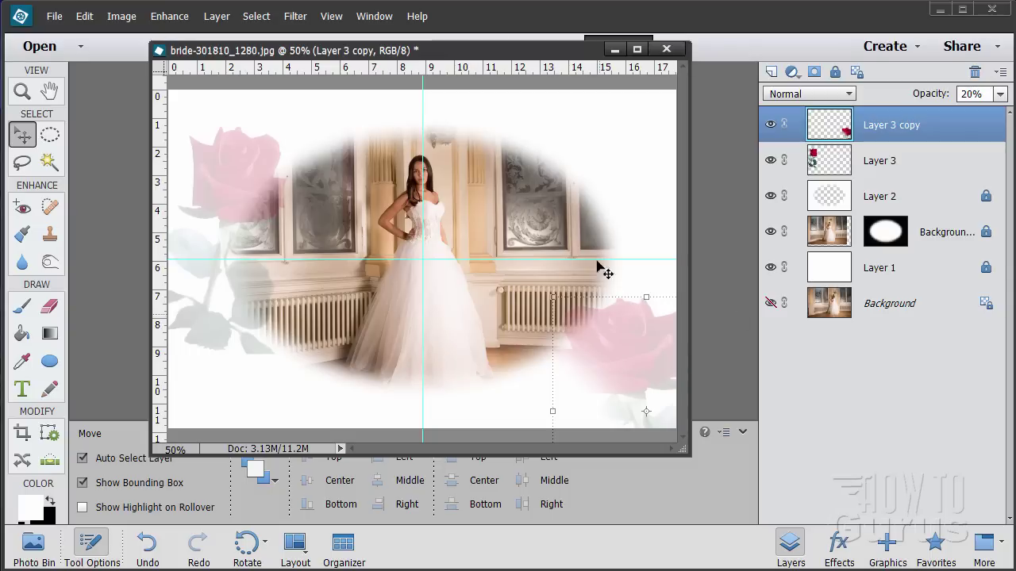
- Draw an elliptical selection from the guides' crossing over the vignette and delete the part of the Layer 3 copy rose inside it
left_click(256, 17)
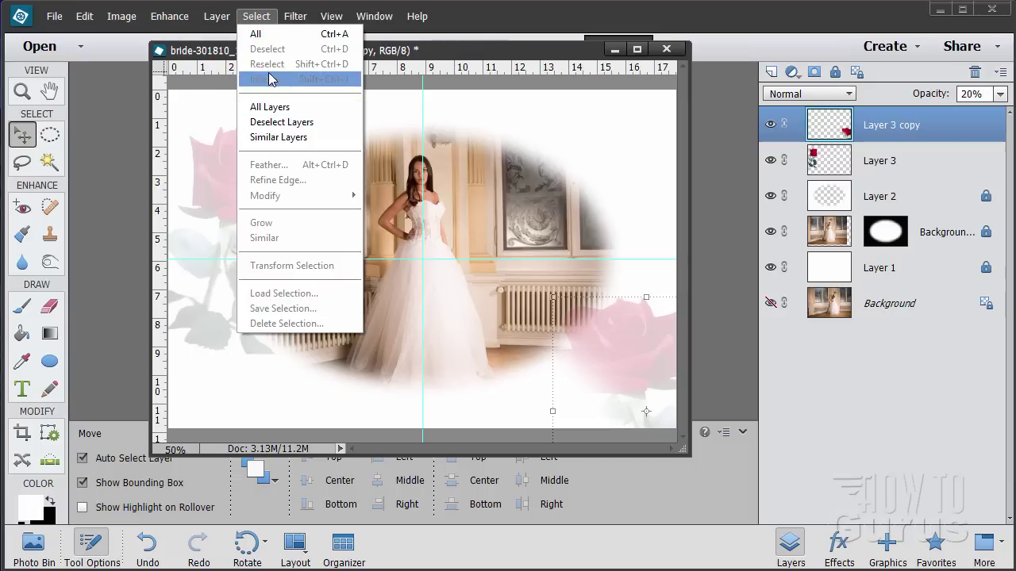
left_click(481, 26)
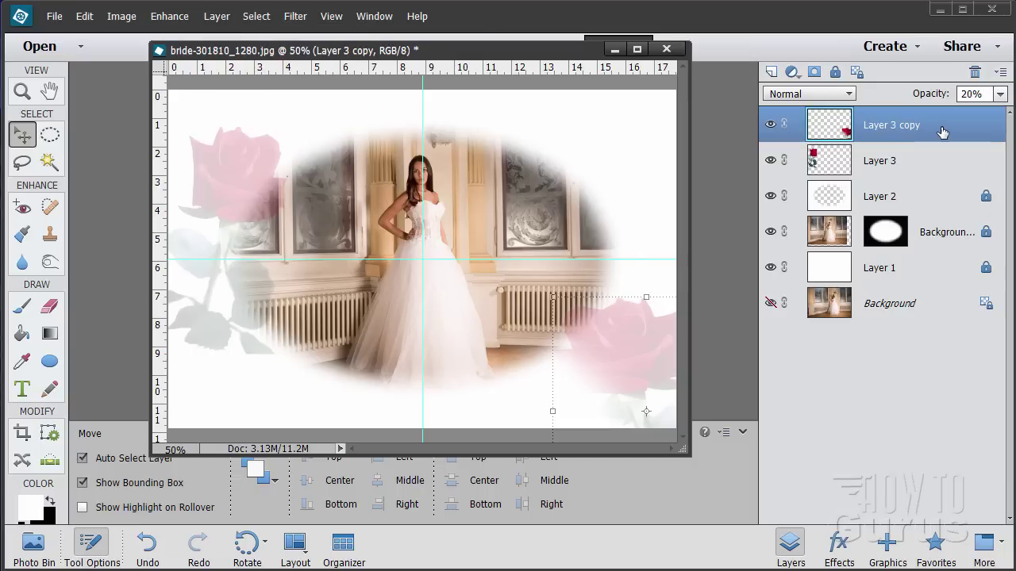
left_click(60, 138)
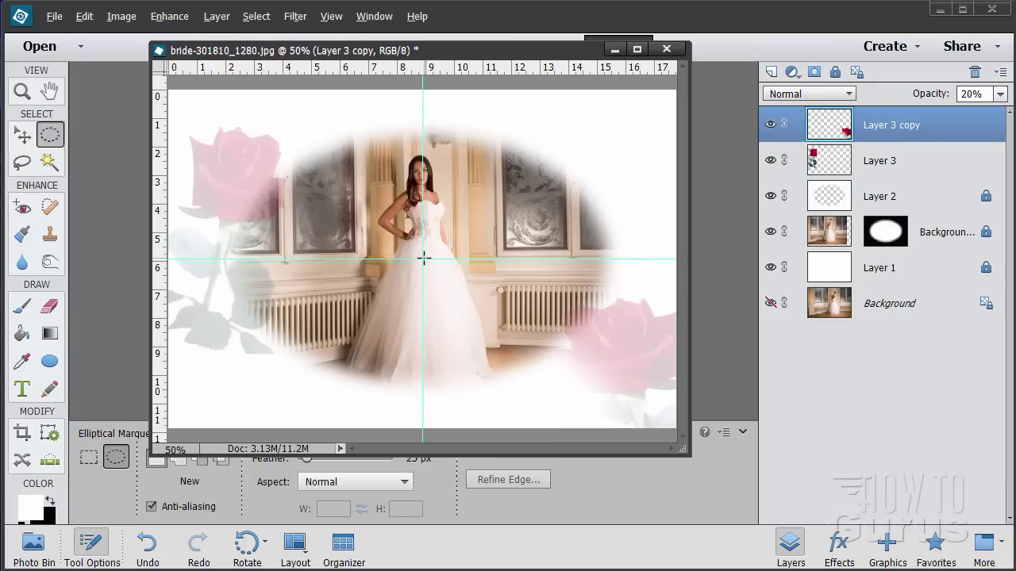
left_click_drag(422, 260, 605, 385)
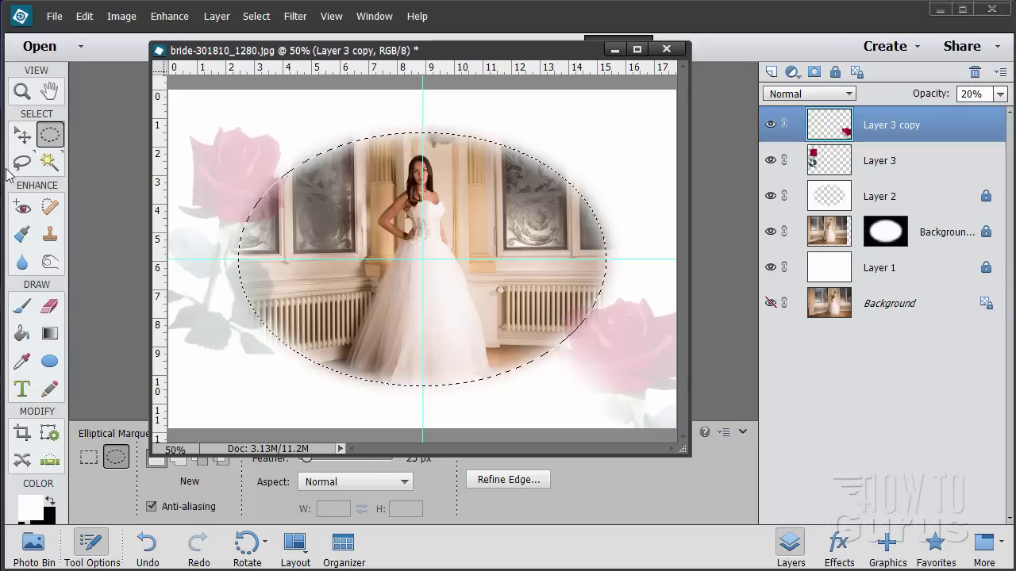
left_click(23, 137)
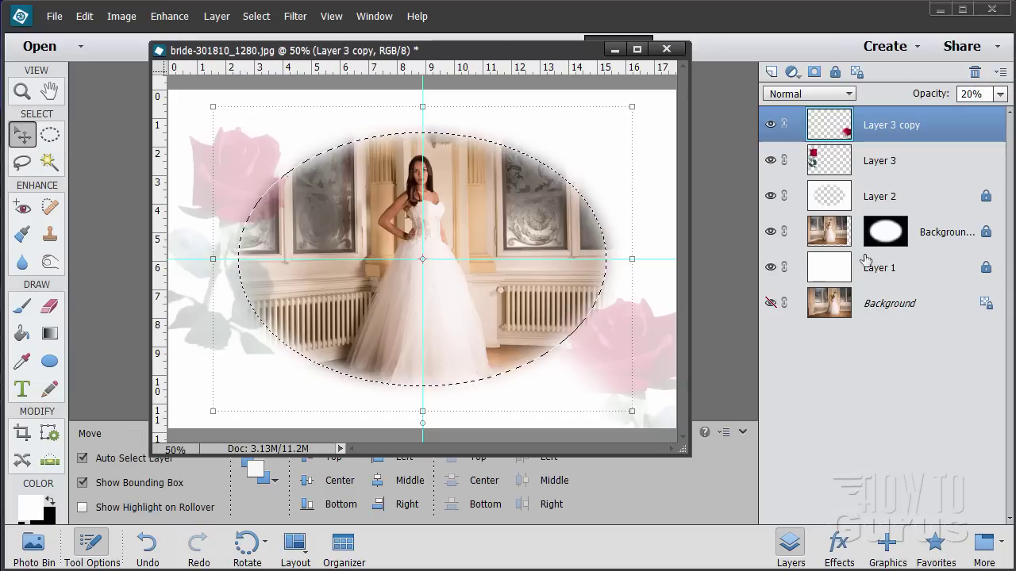
- Delete the part of the left rose on Layer 3 that lies inside the elliptical selection, and deselect
left_click(923, 159)
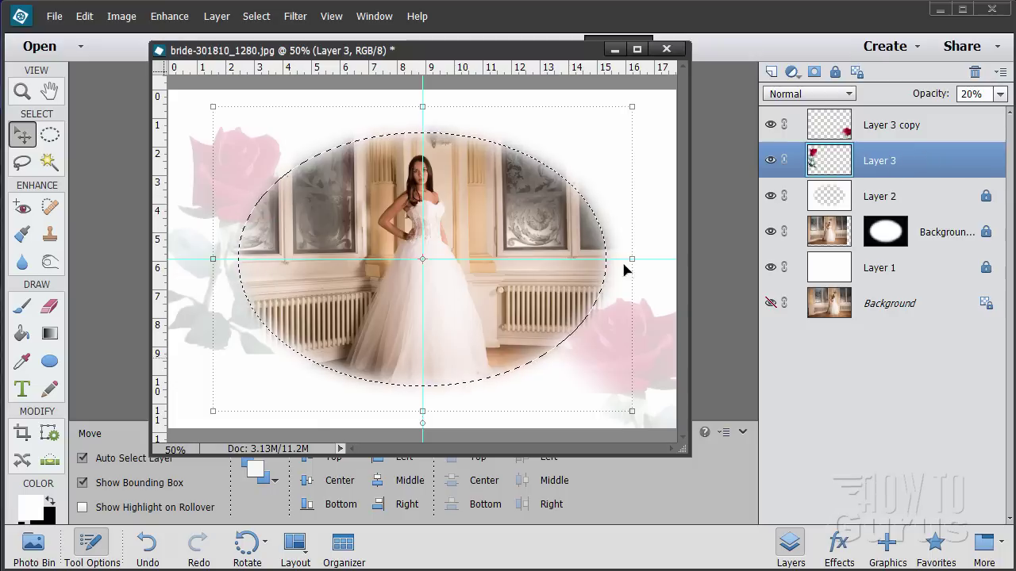
left_click(257, 17)
left_click(269, 48)
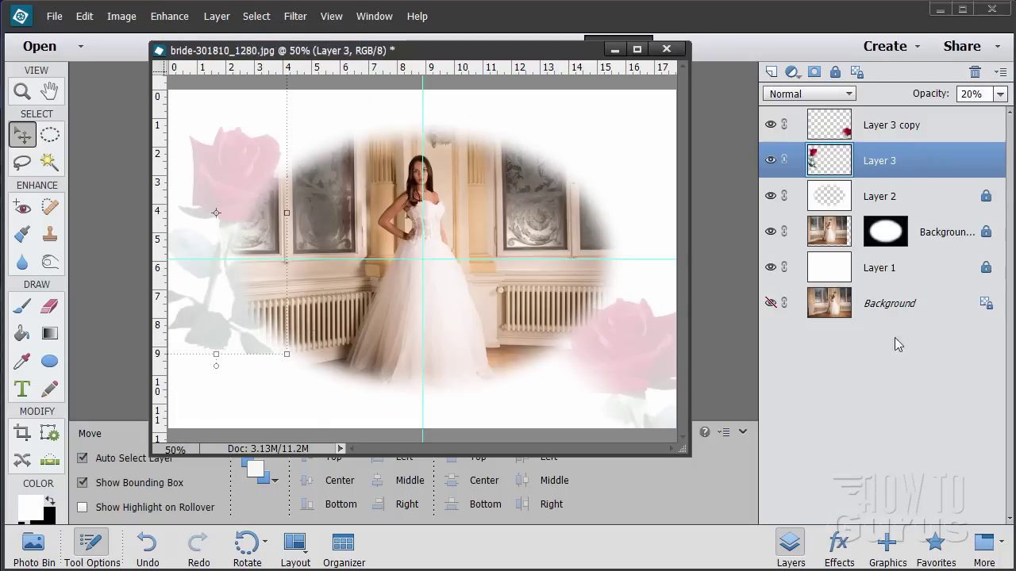
- Hide the guides and the two rose layers, Layer 3 and Layer 3 copy, leaving the Background layer selected
left_click(935, 312)
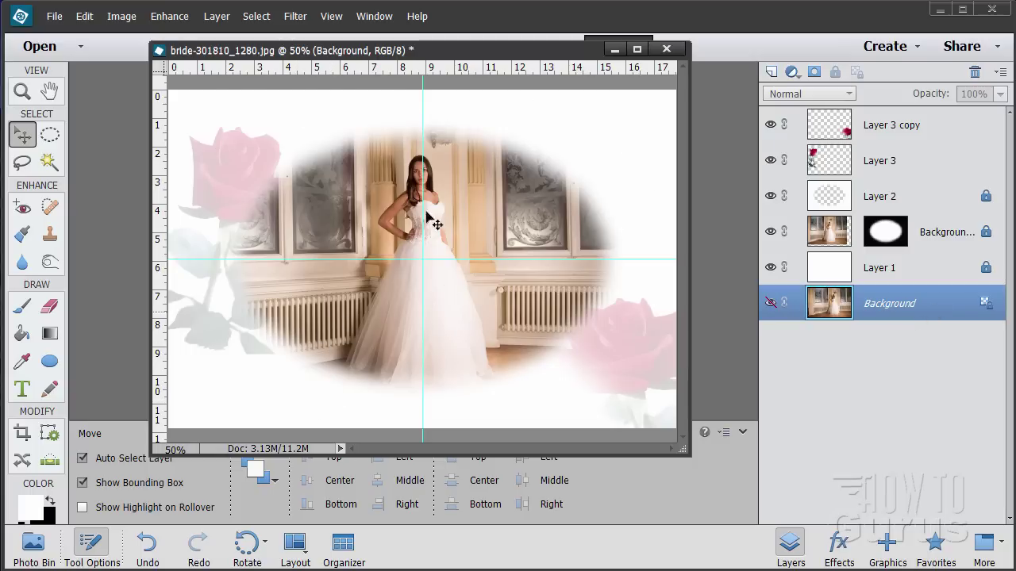
left_click(332, 15)
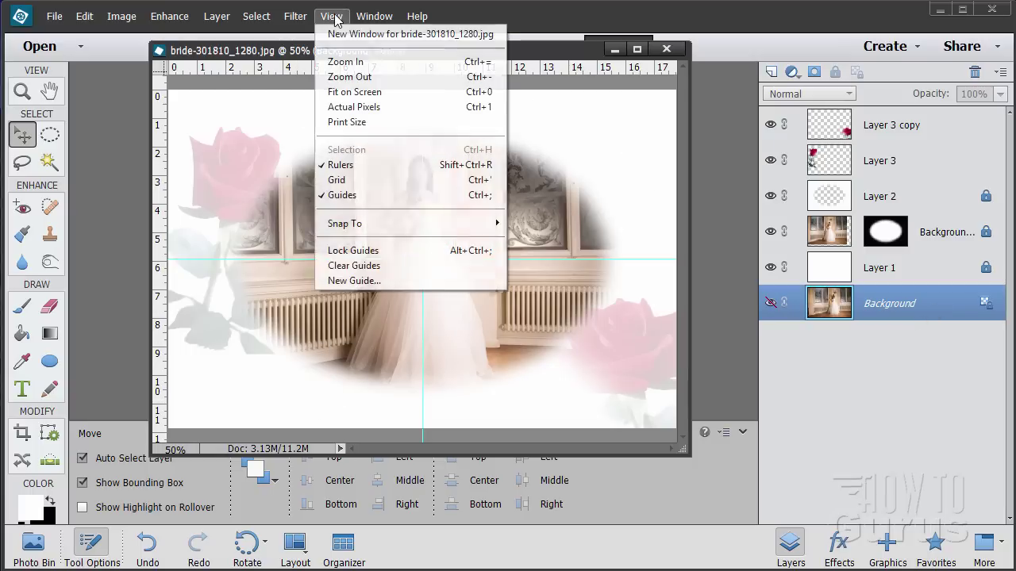
left_click(342, 195)
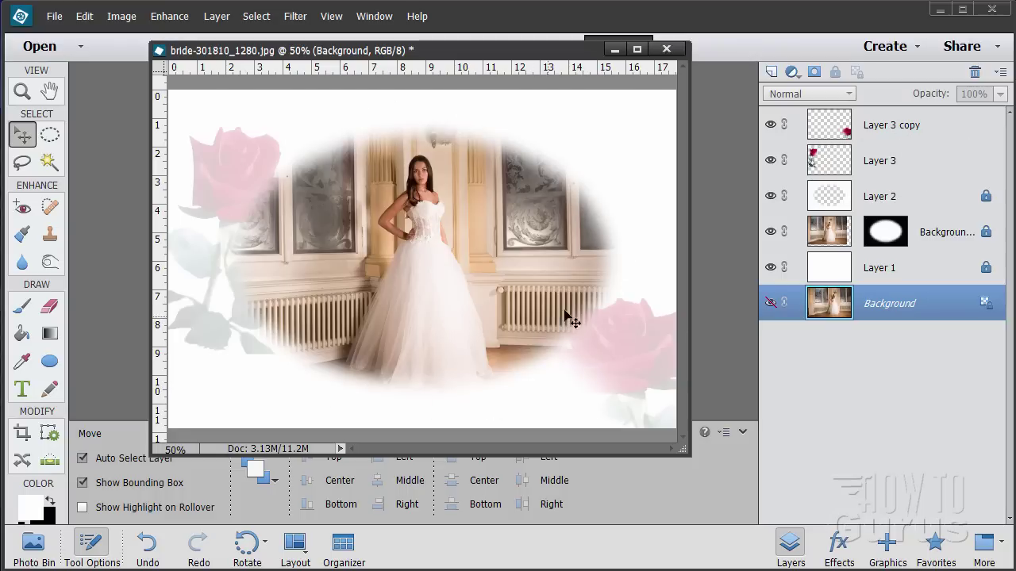
left_click(770, 160)
left_click(769, 125)
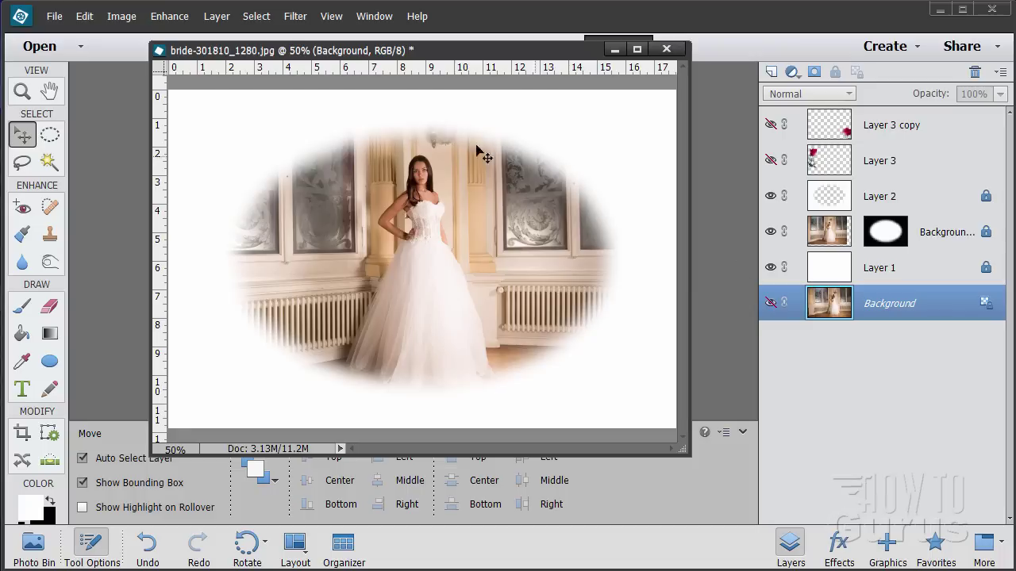
- Unlock the Background copy layer and shift its photo, not the mask, slightly up and to the left within the oval
left_click(858, 233)
left_click(857, 235)
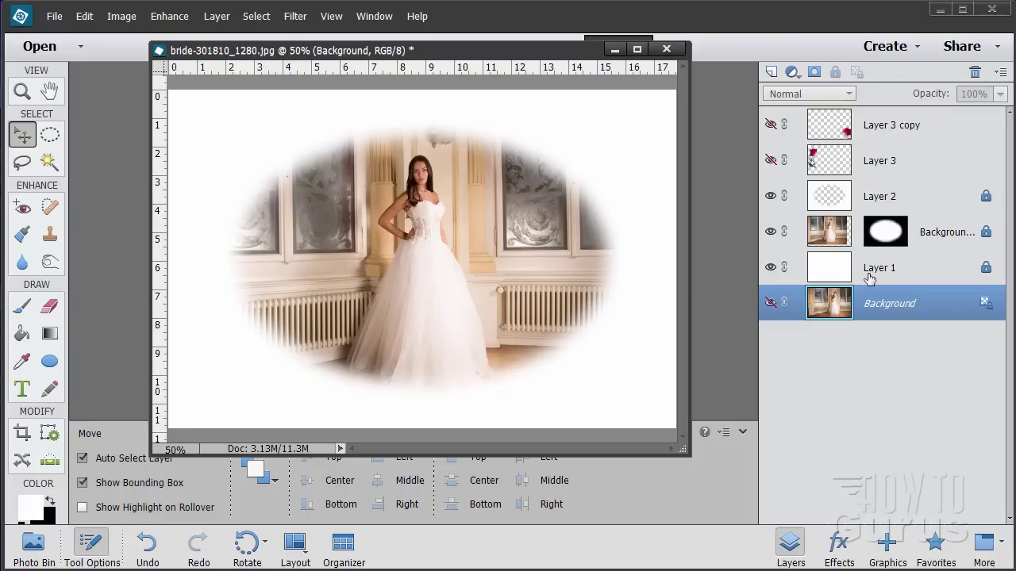
left_click(830, 233)
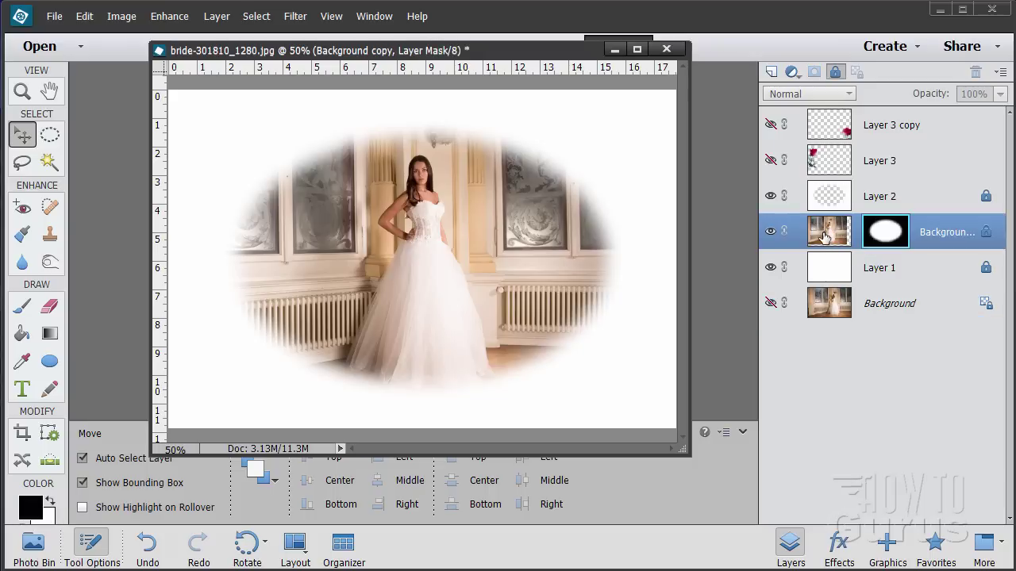
left_click(526, 228)
left_click(985, 232)
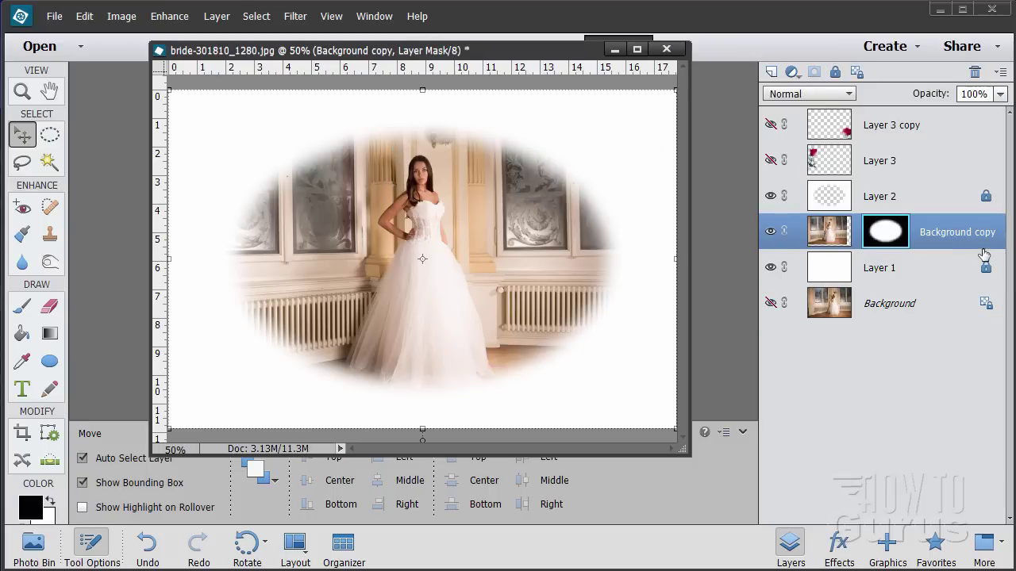
left_click(830, 233)
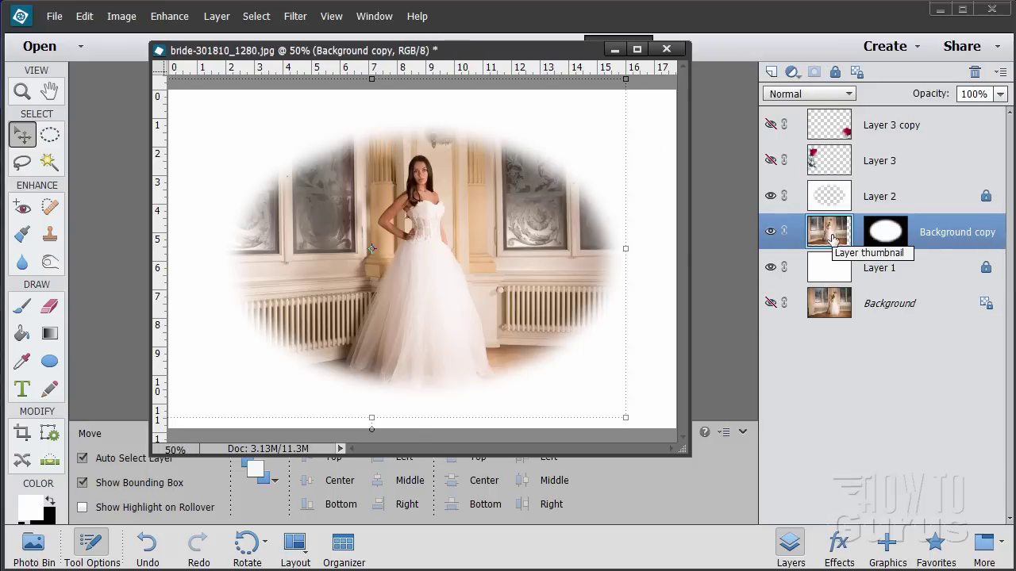
left_click_drag(463, 285, 434, 289)
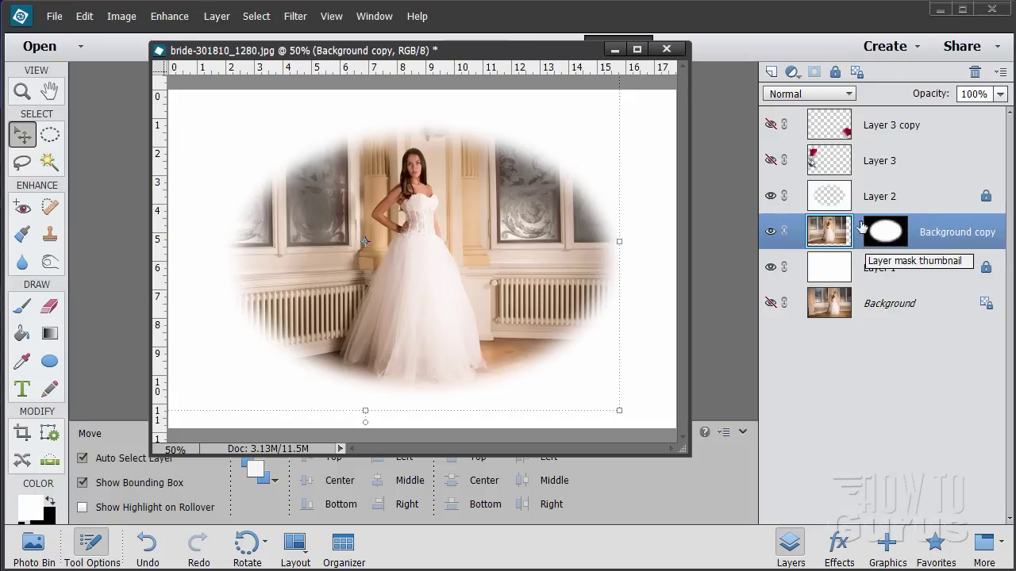
- Select Layer 2 and show both rose layers, Layer 3 and Layer 3 copy, again
left_click(911, 204)
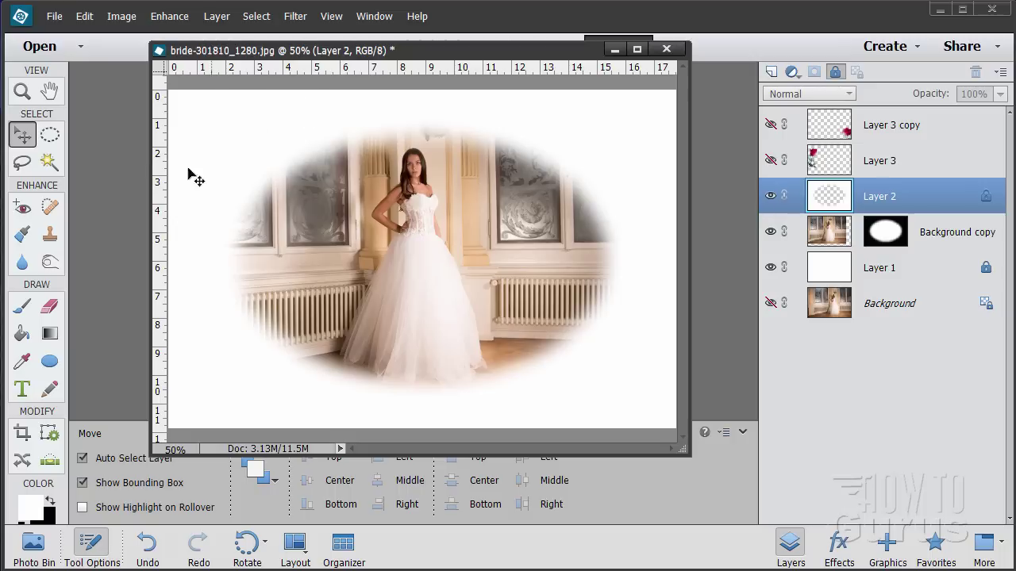
left_click(771, 161)
left_click(770, 126)
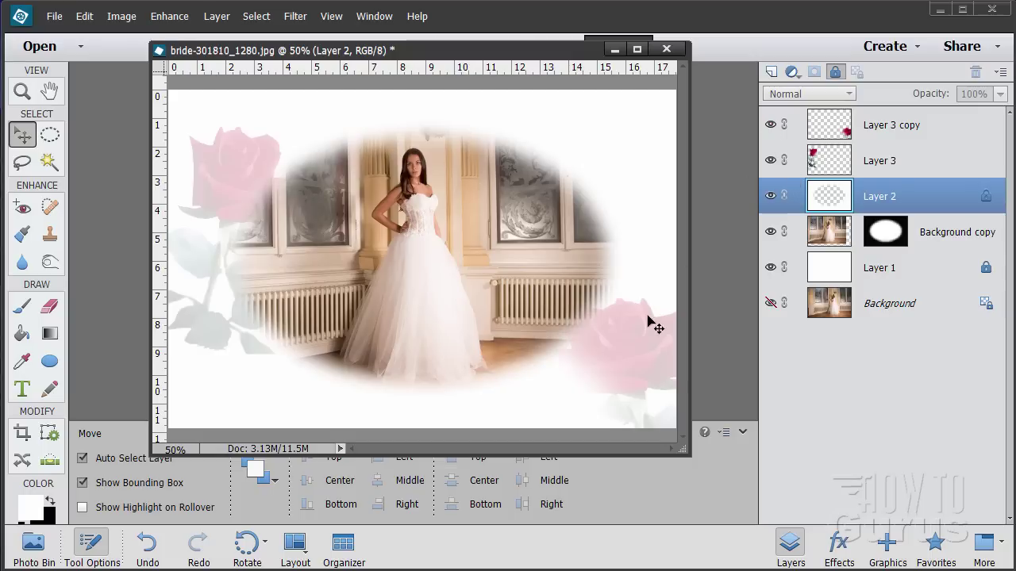